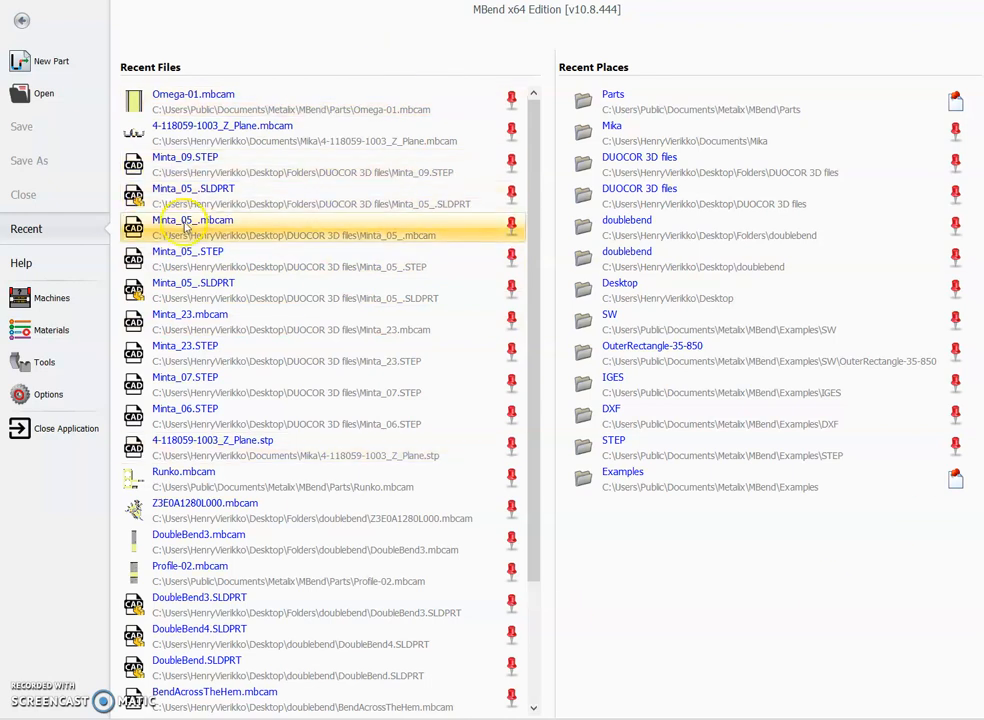
click(42, 265)
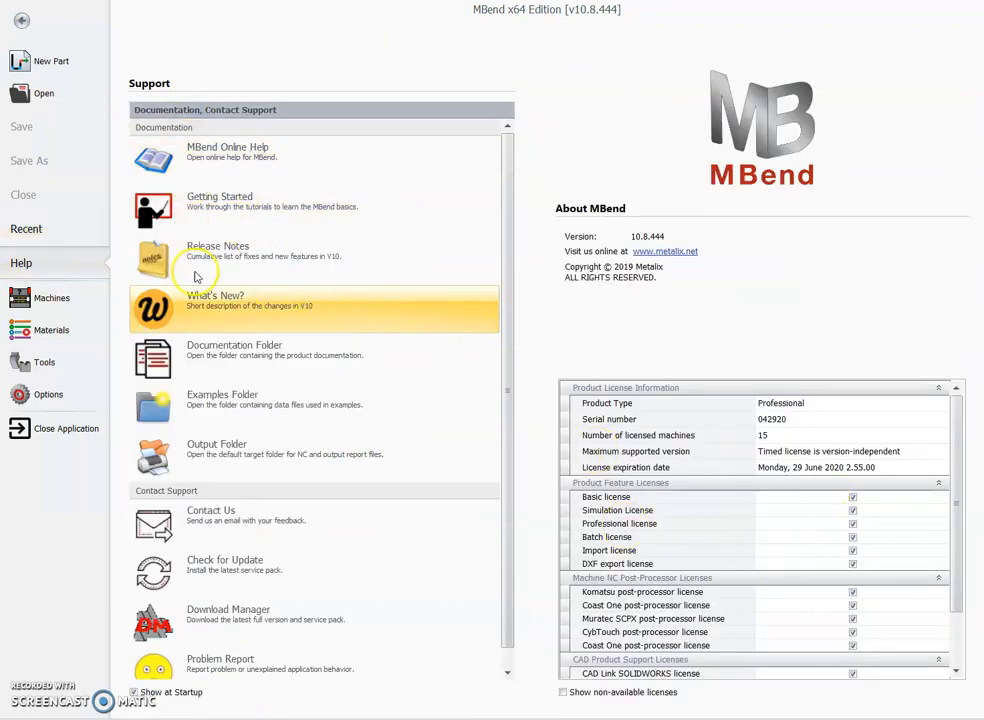
click(62, 232)
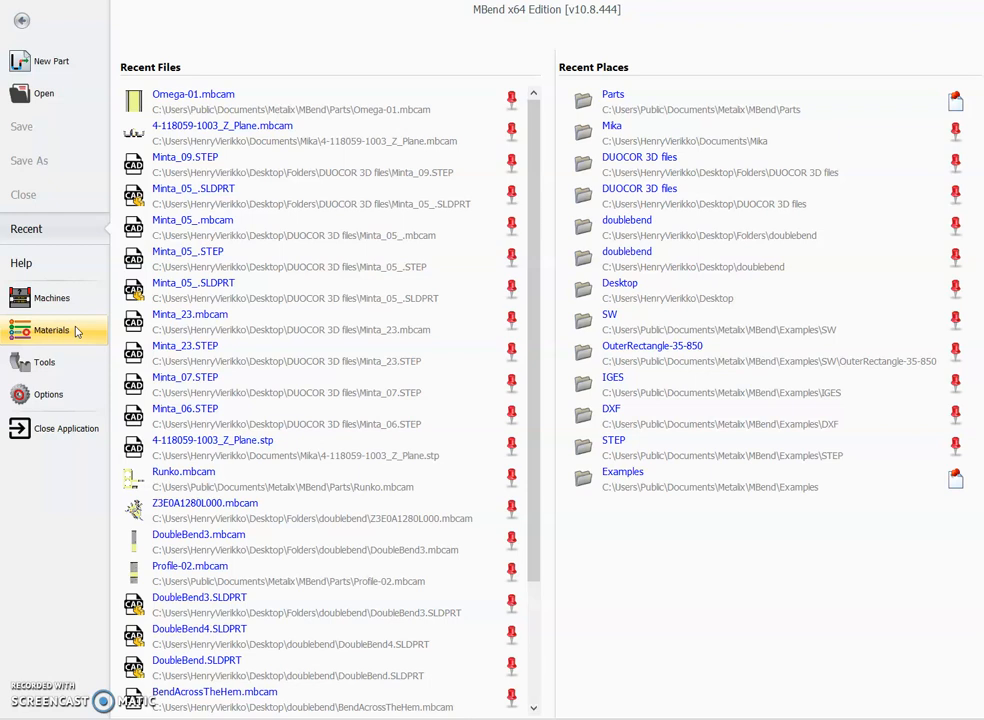
click(91, 352)
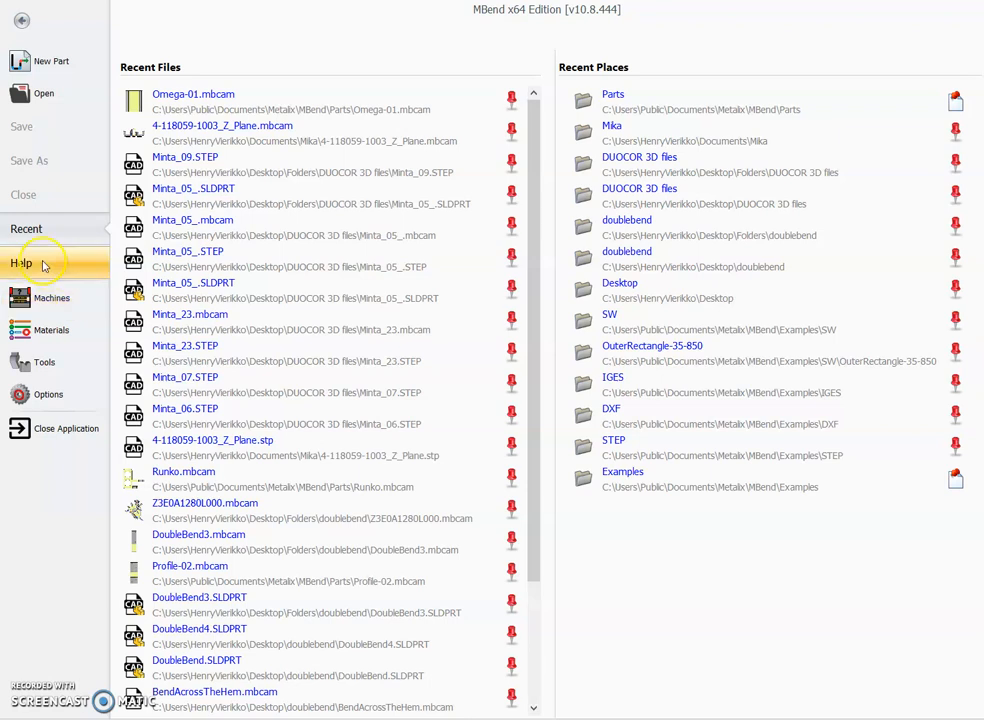
Step: Start creating a new part with the New Part Wizard
click(61, 109)
click(63, 102)
click(75, 68)
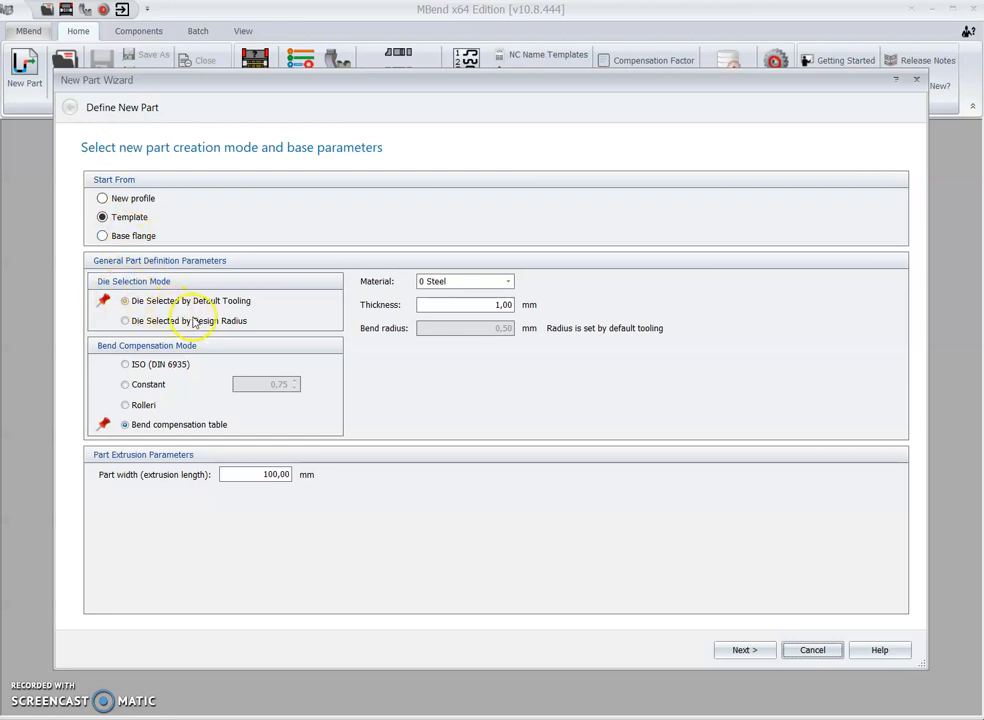
Step: Have the die selected by design radius and use the bend compensation table as the compensation mode
click(248, 329)
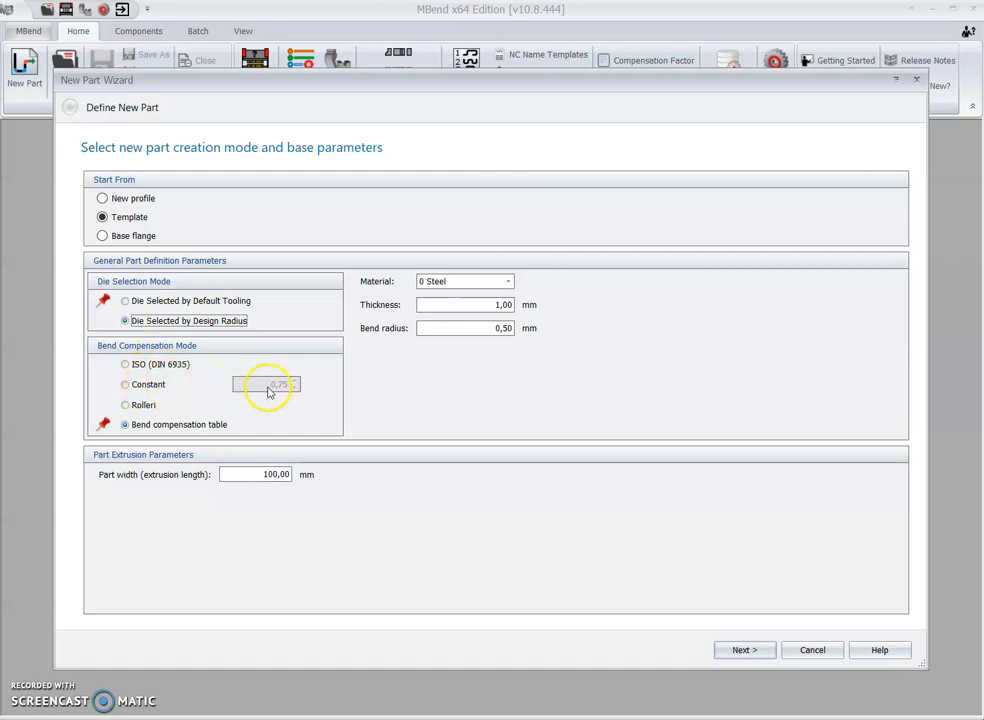
click(178, 390)
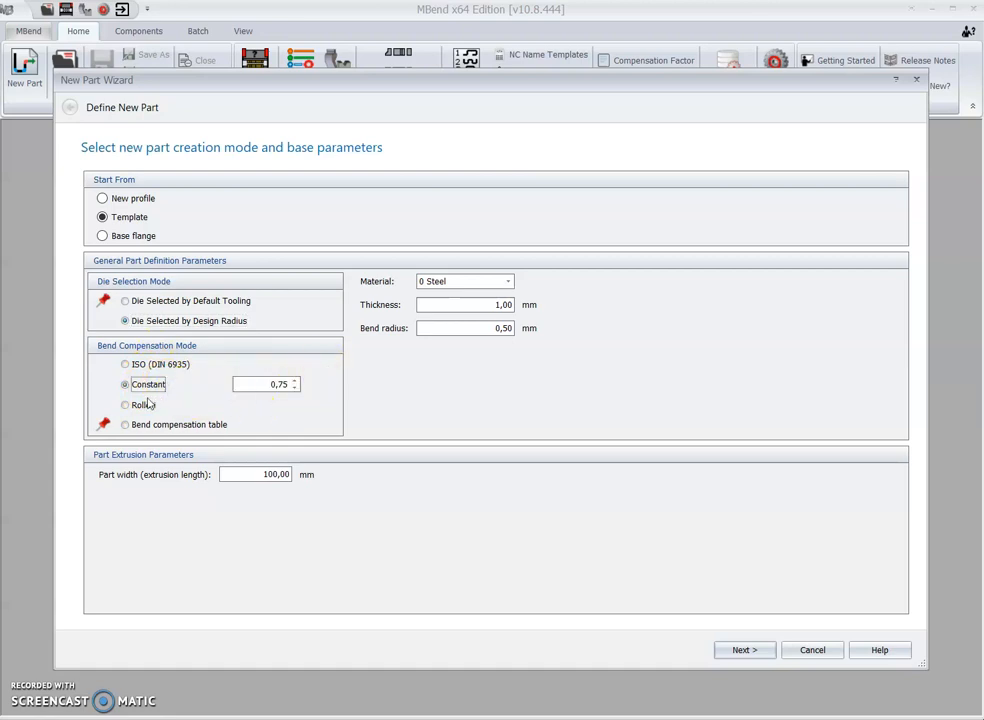
click(142, 405)
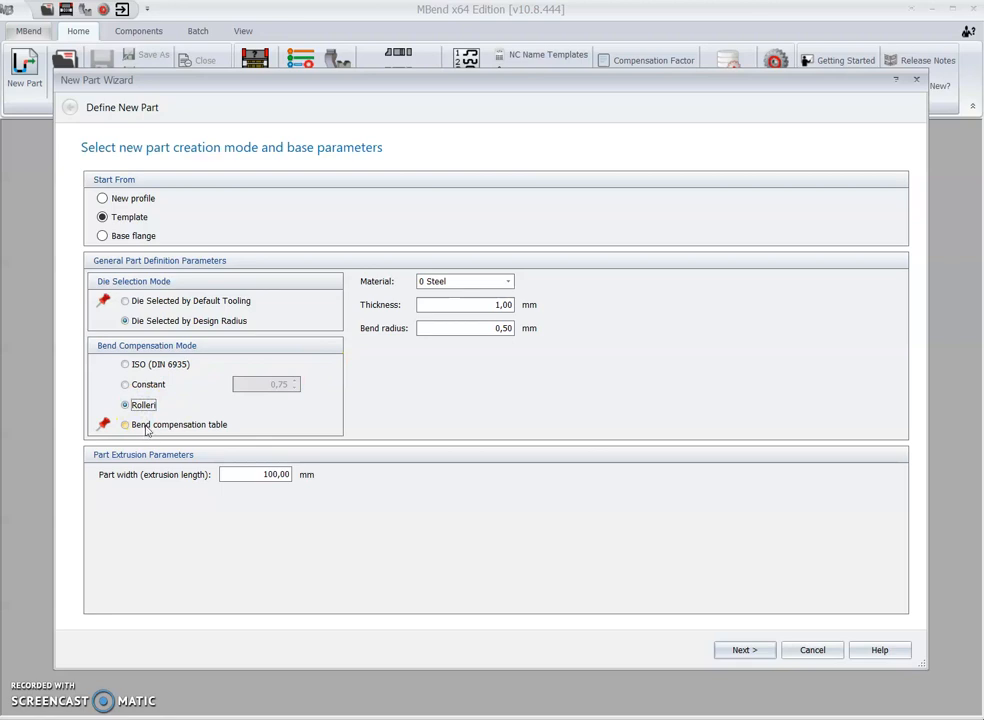
click(146, 427)
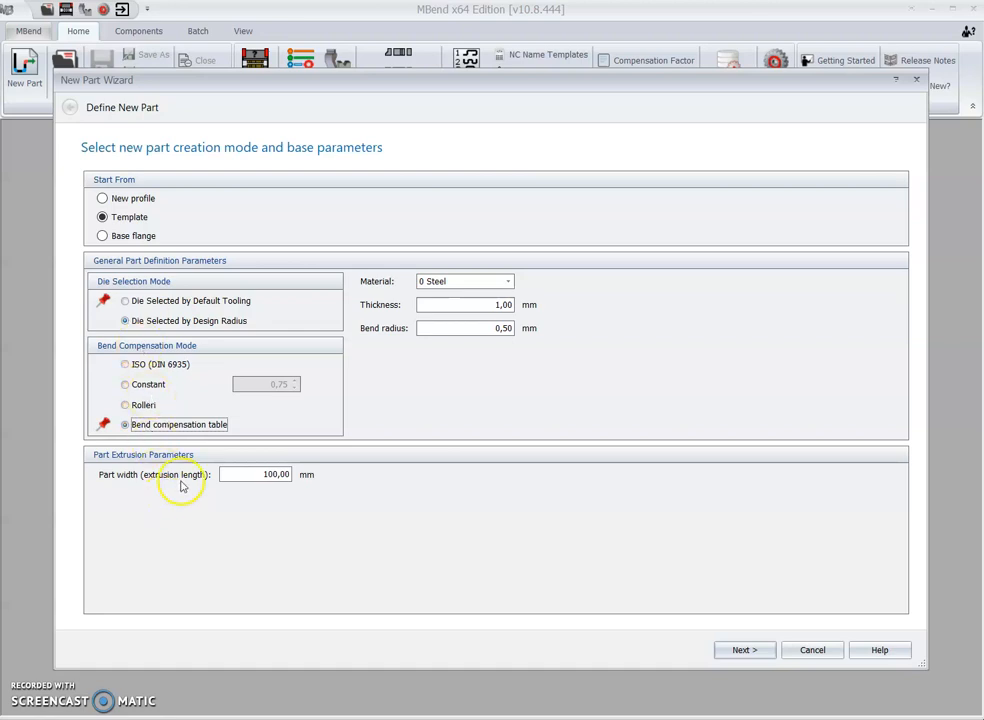
Step: Set the part width (extrusion length) to 500 mm
click(250, 474)
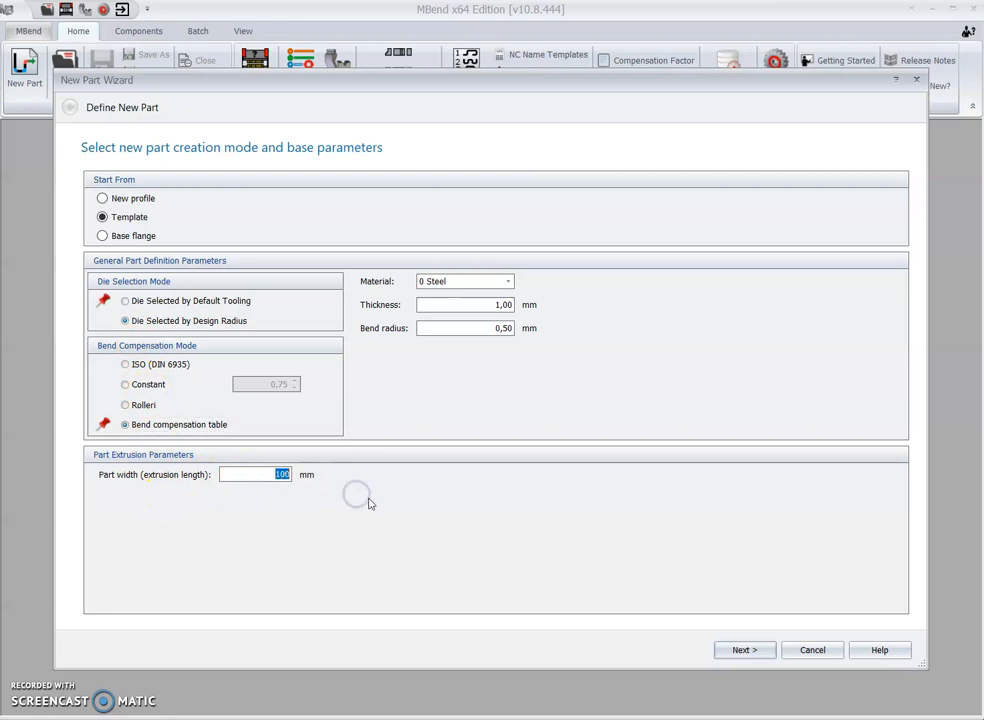
text(5000)
key(BackSpace)
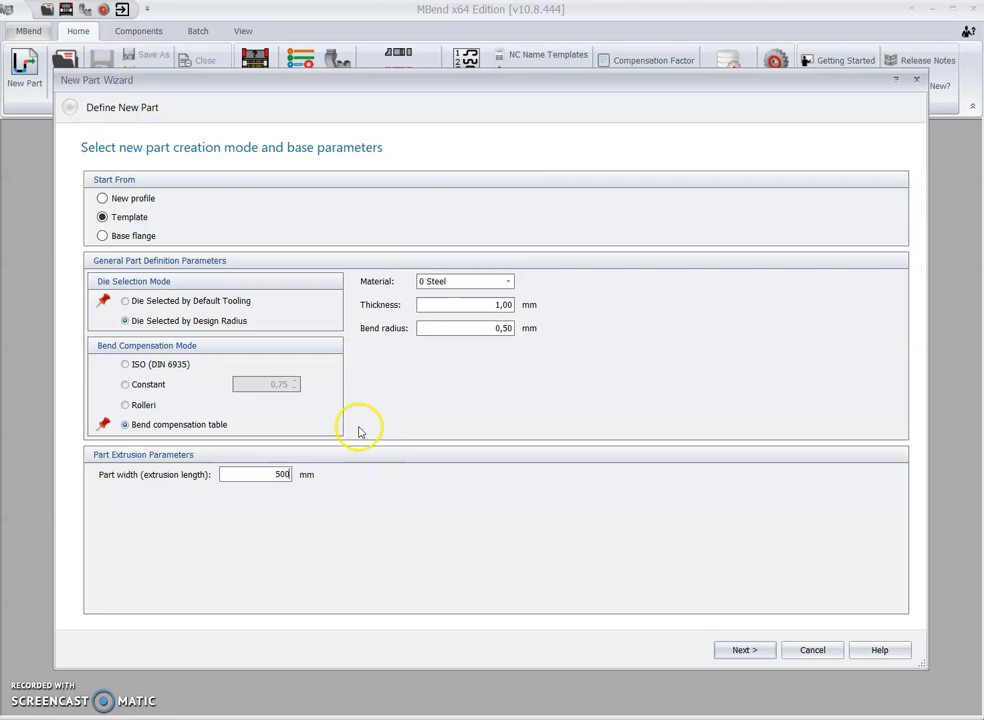
Step: Browse the materials available for the new part
click(402, 281)
click(458, 283)
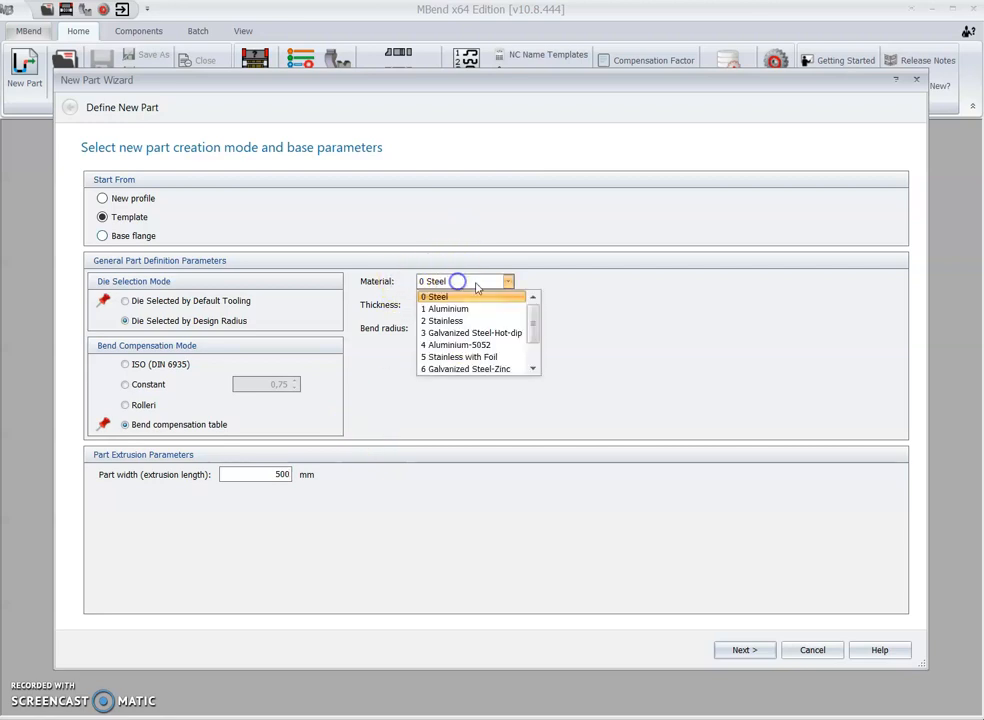
scroll(483, 363, down, 1)
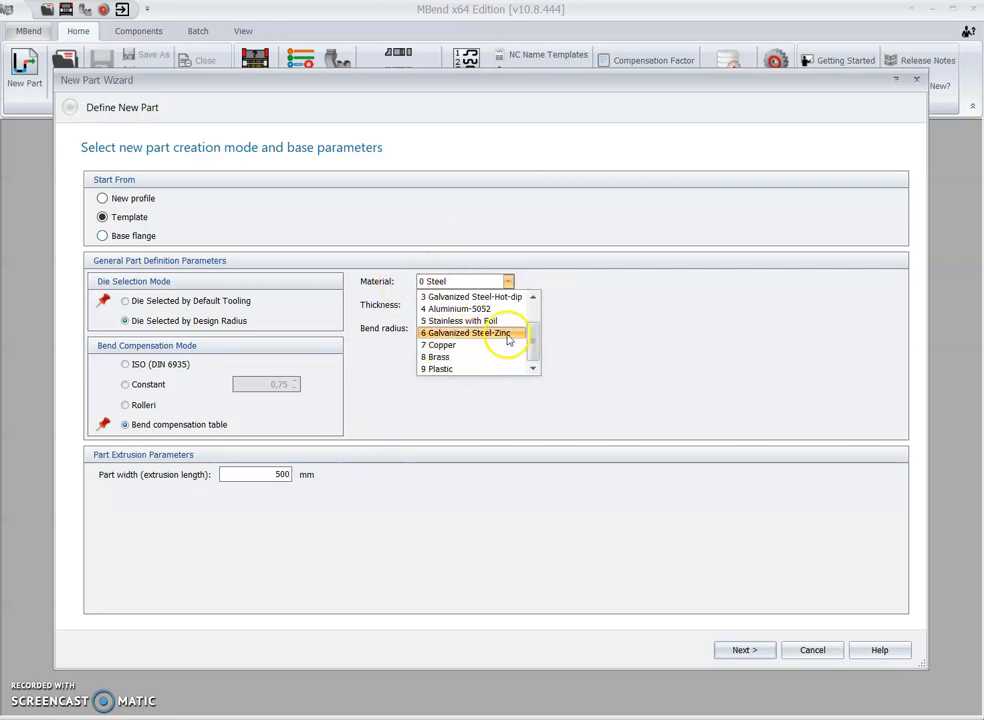
scroll(578, 345, up, 1)
click(620, 325)
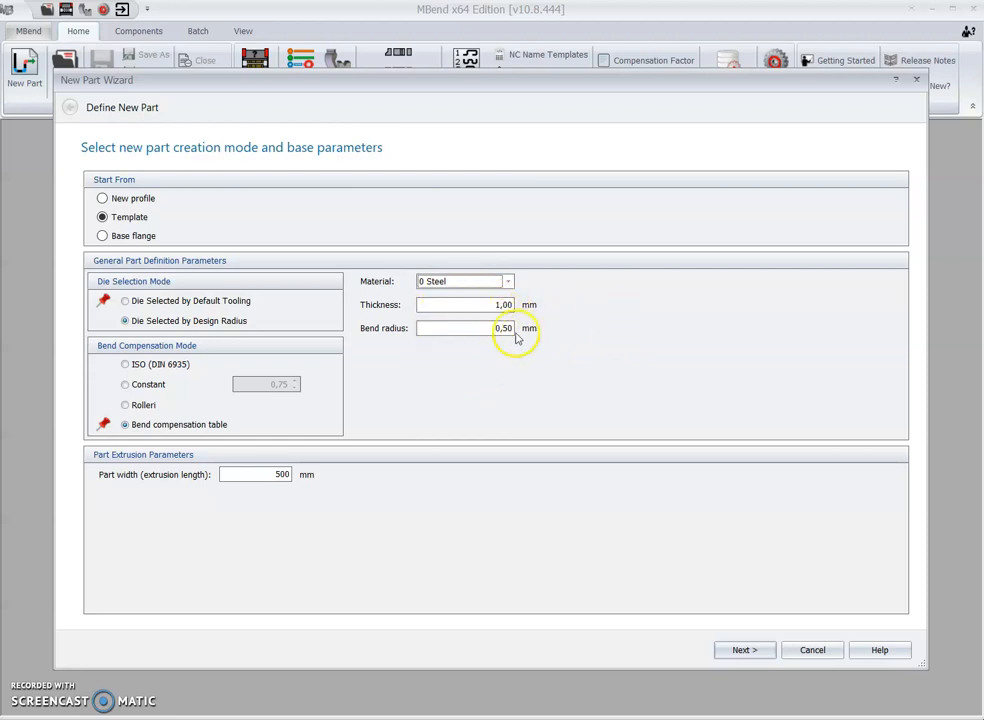
Step: Compare die selection by default tooling, return to design radius, and continue to the template selection
click(189, 300)
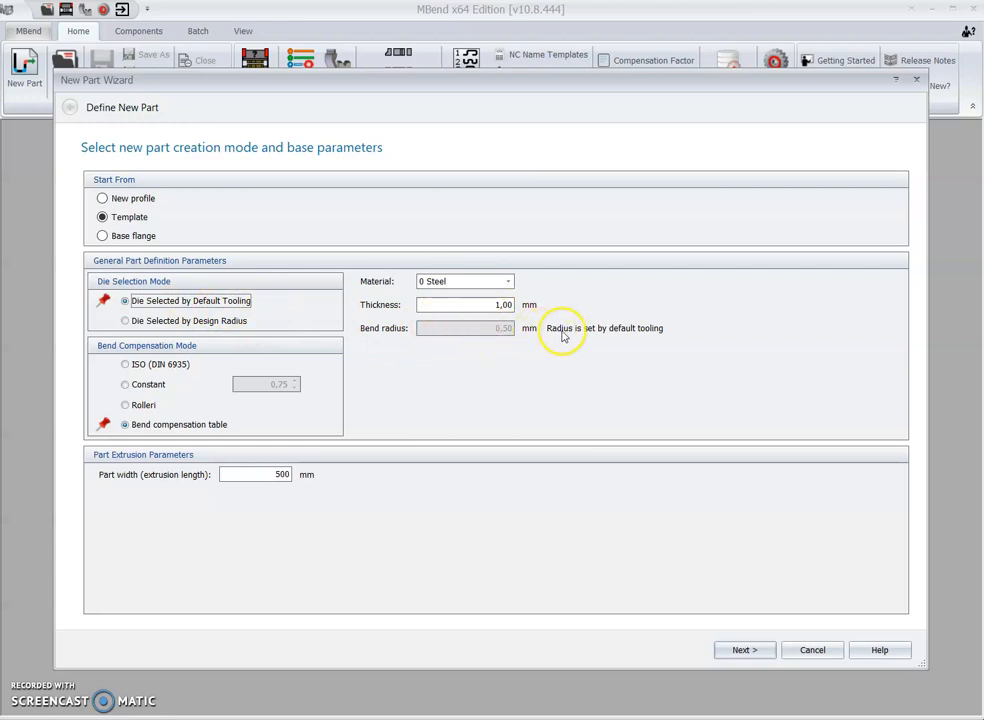
click(215, 321)
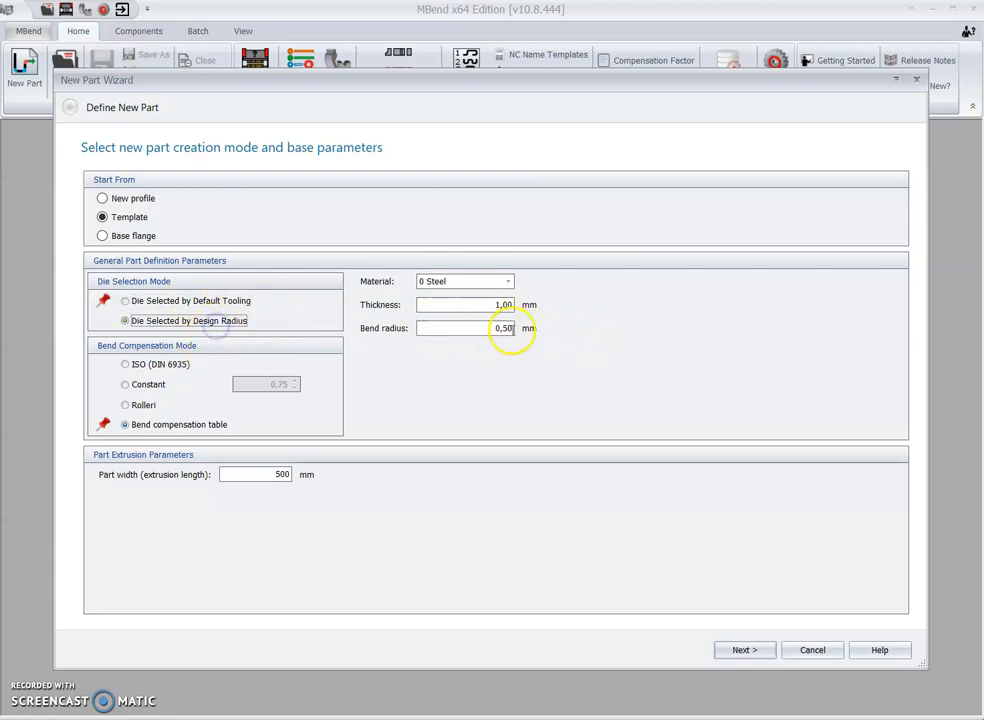
click(754, 652)
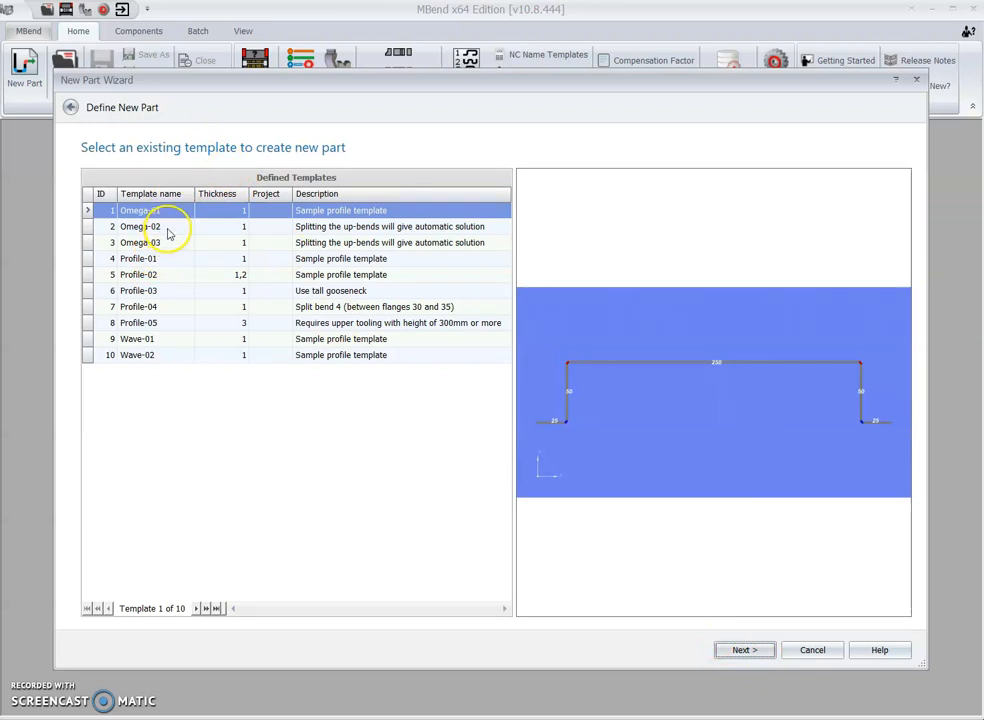
Step: Preview the shapes of the defined omega, profile and wave templates
click(168, 229)
click(169, 243)
click(172, 259)
click(172, 274)
click(174, 290)
click(175, 322)
click(173, 343)
click(172, 355)
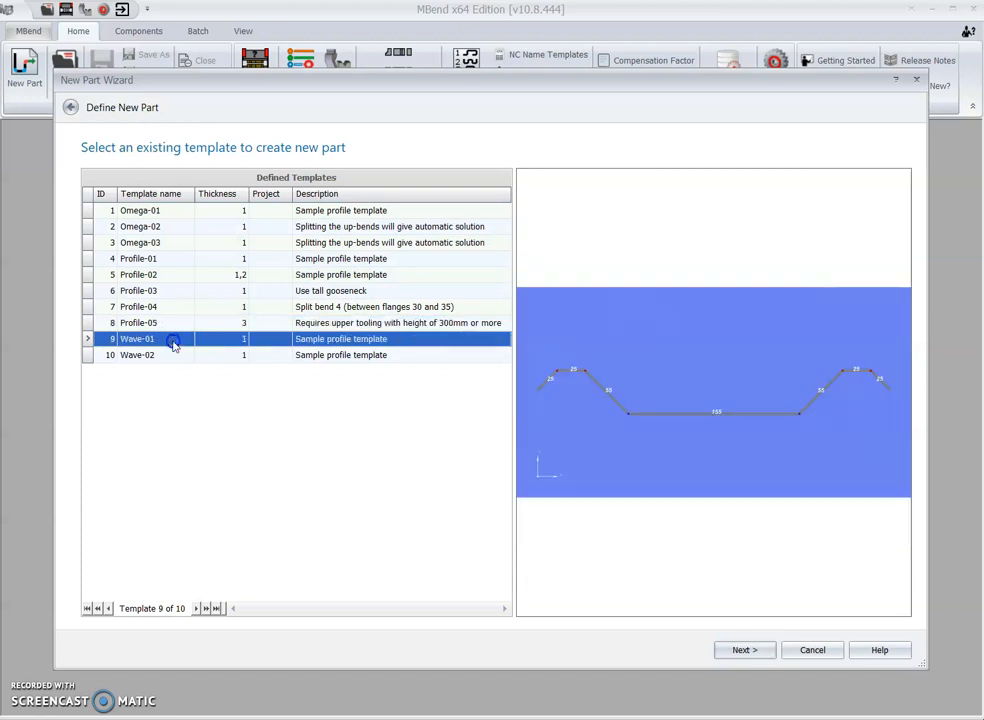
click(172, 345)
click(172, 355)
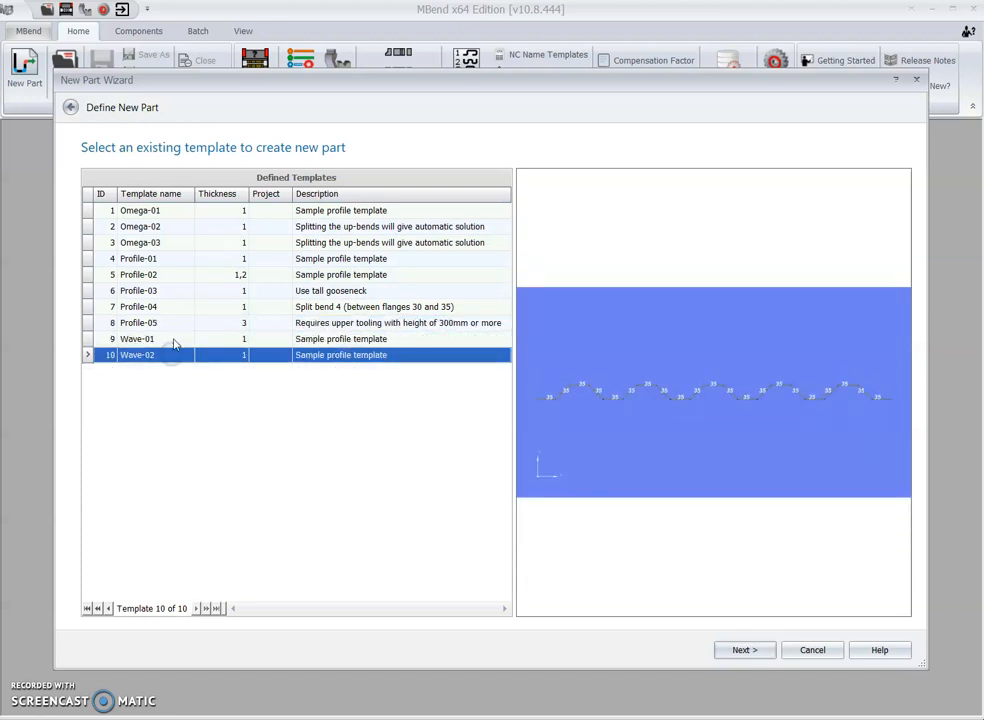
click(179, 306)
click(179, 226)
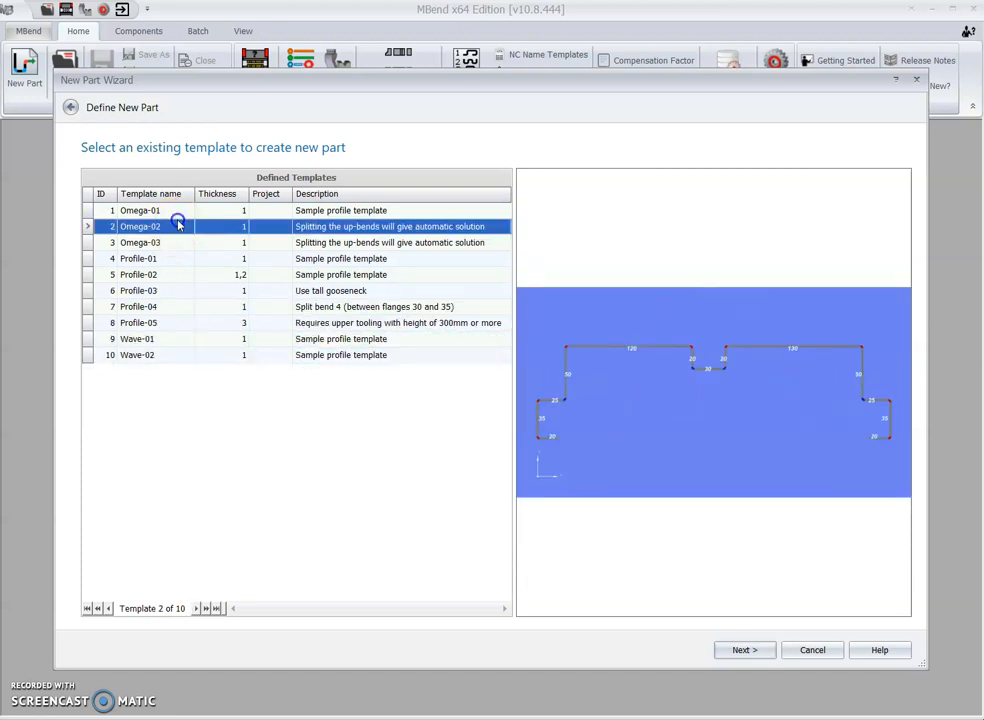
Step: Choose the Omega-01 template and open its profile for editing
click(181, 210)
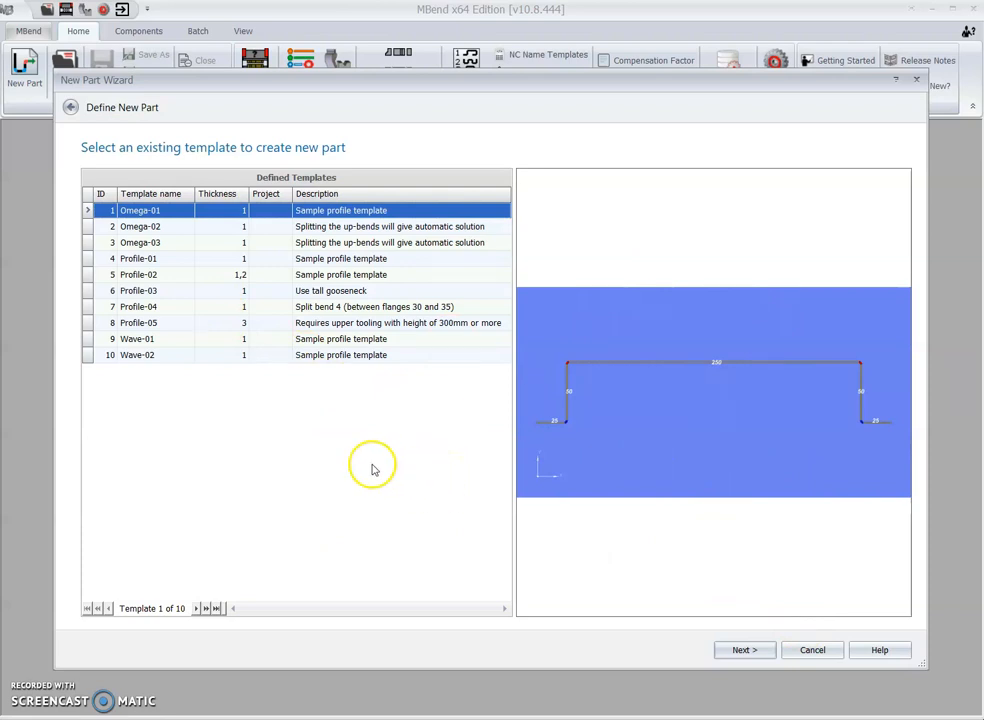
click(759, 655)
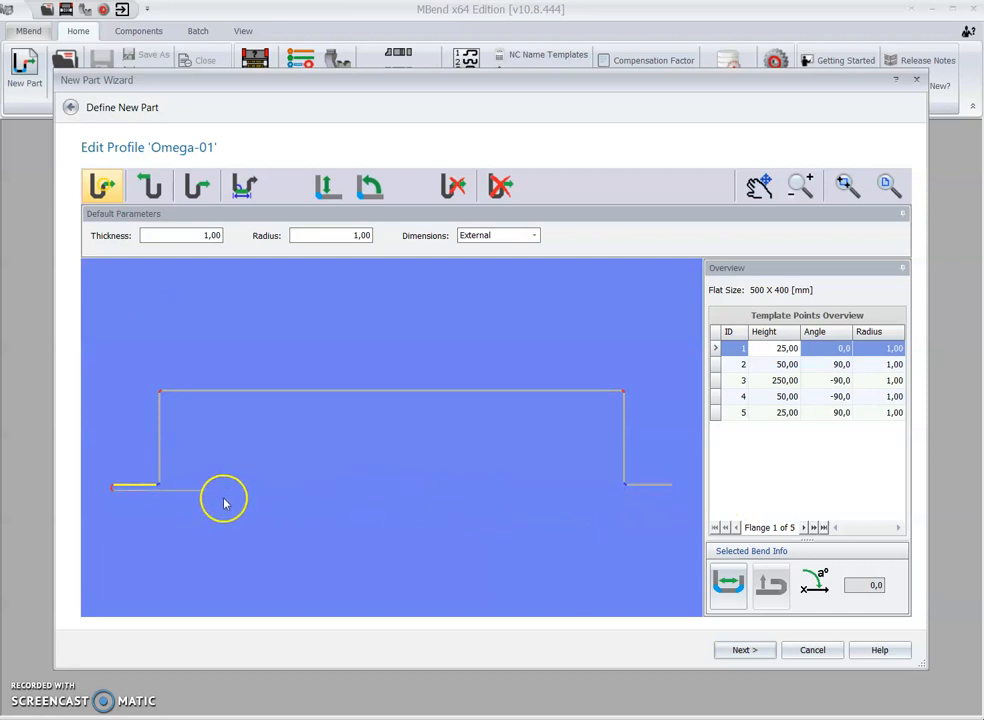
click(152, 185)
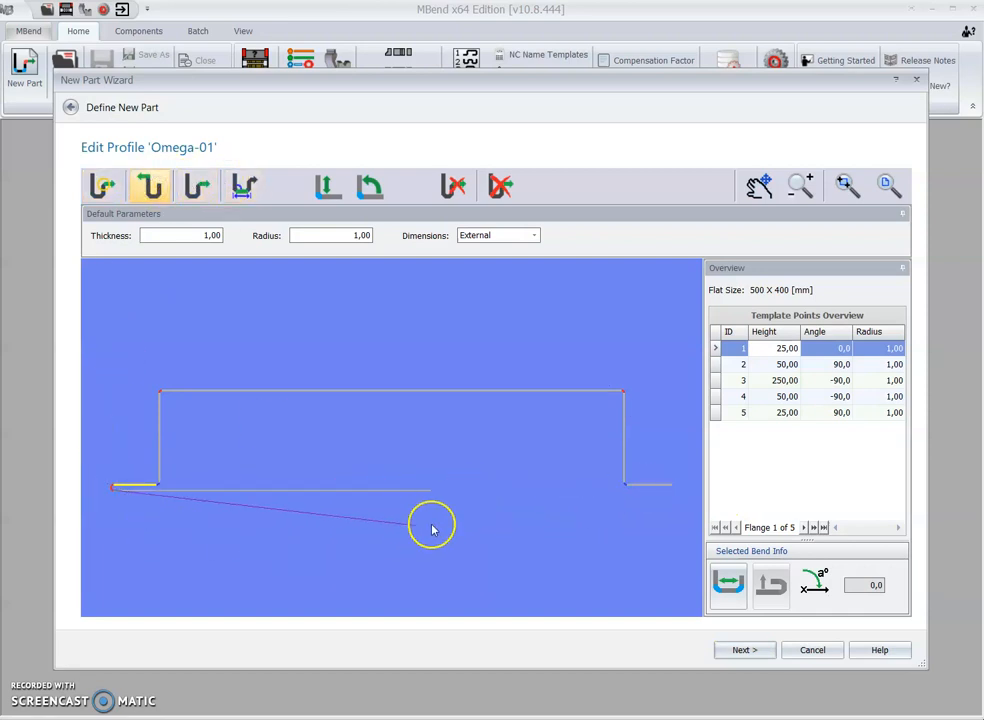
click(192, 186)
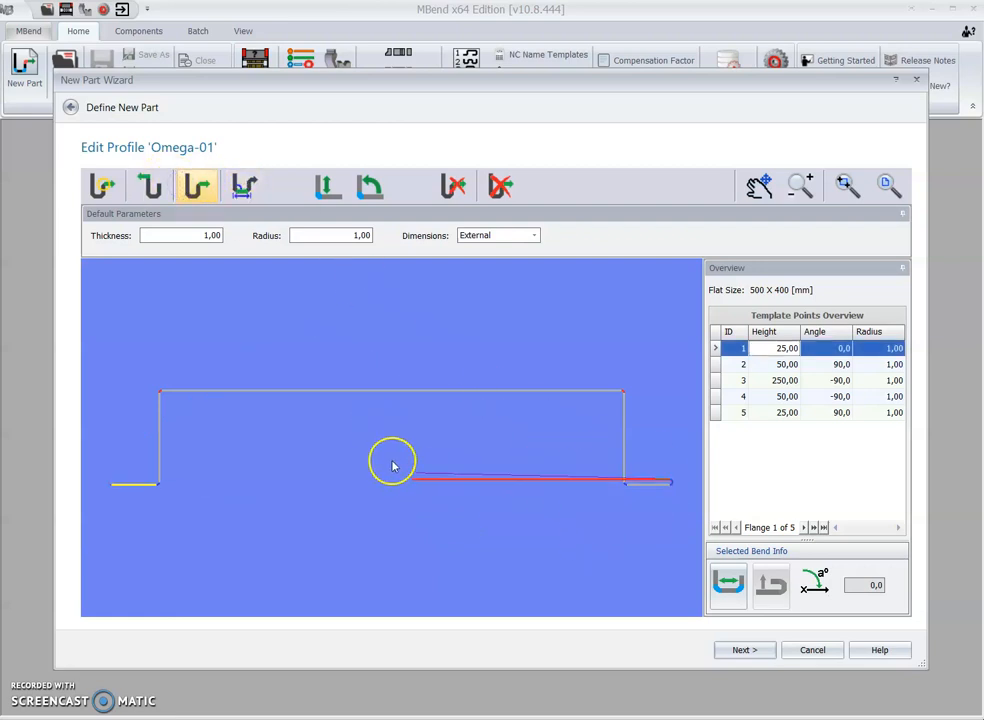
click(244, 187)
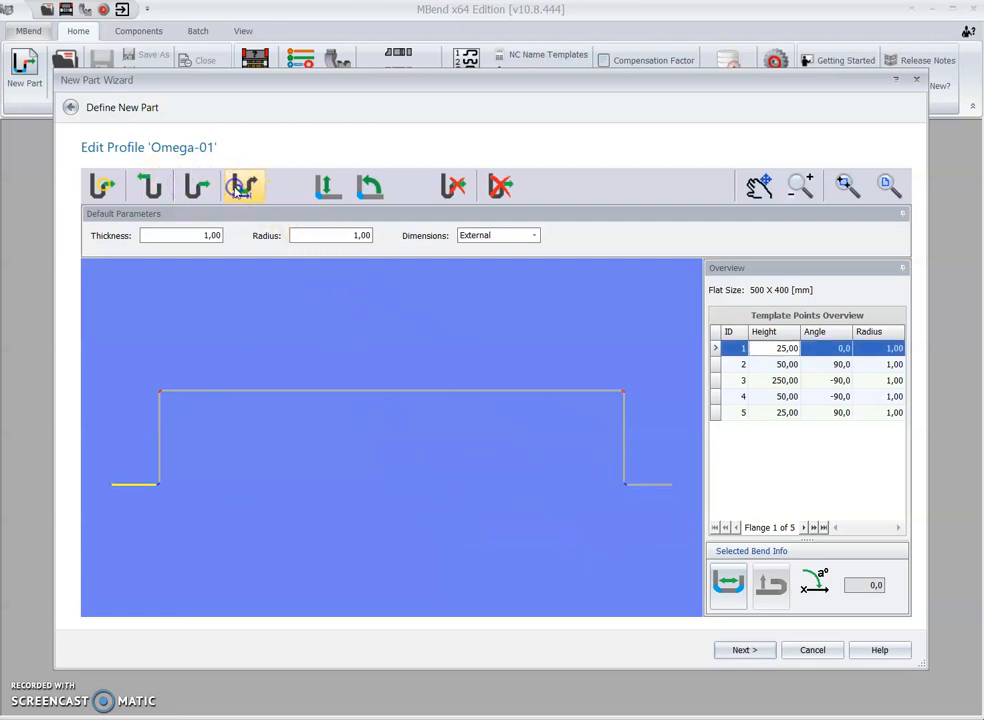
click(469, 390)
Step: Go through the flange heights in the template points overview to see which flange each one controls
click(785, 412)
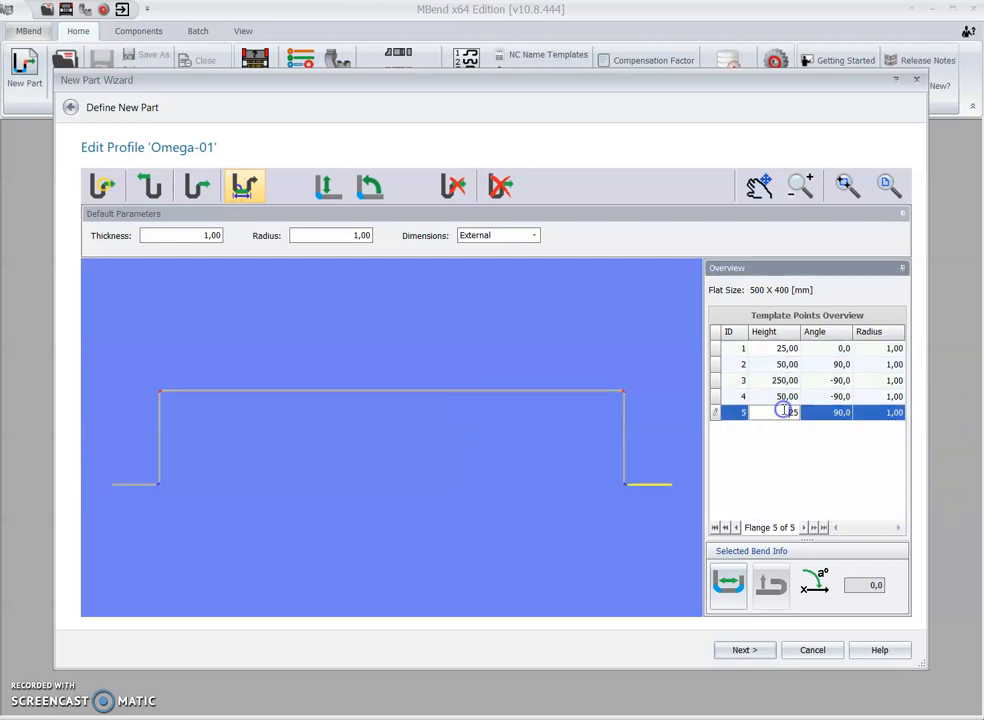
click(785, 397)
click(781, 379)
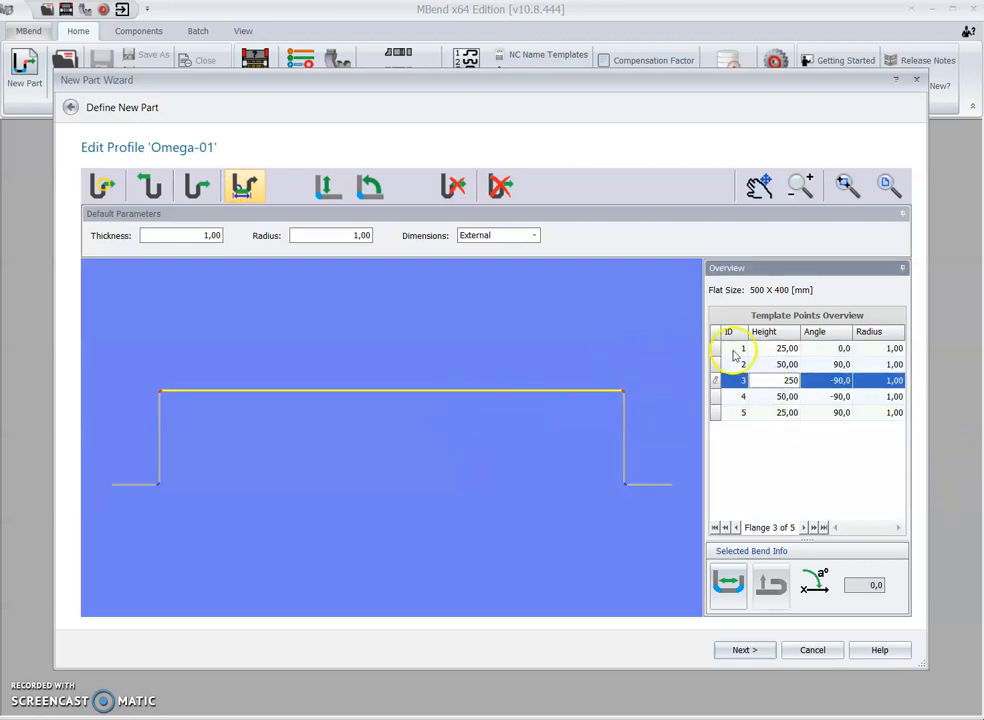
click(789, 364)
click(787, 348)
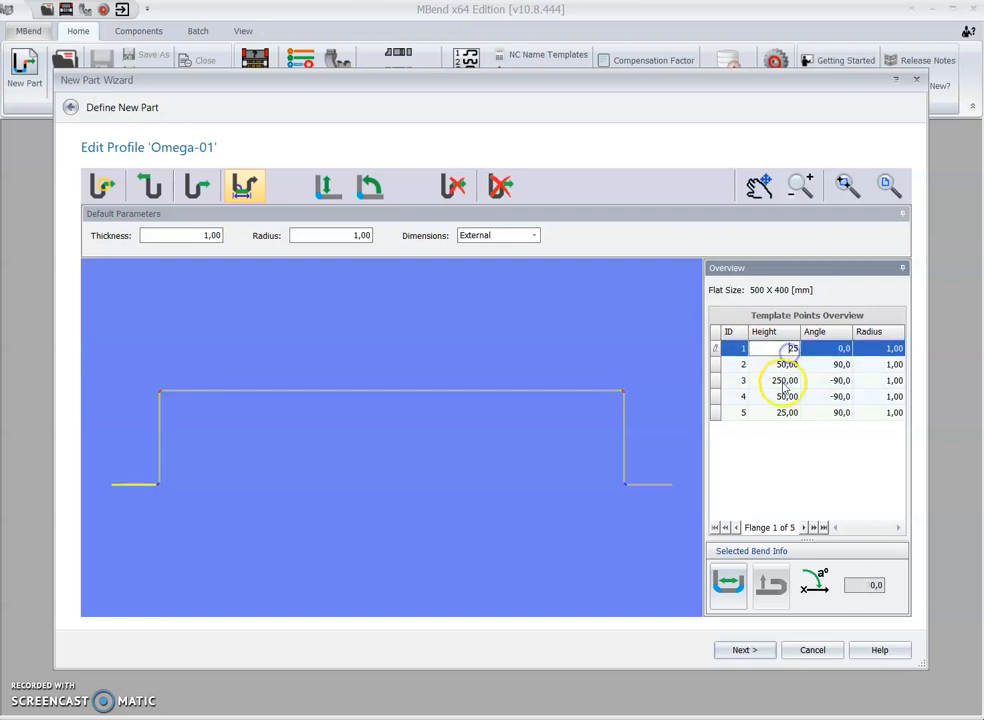
click(781, 397)
click(783, 412)
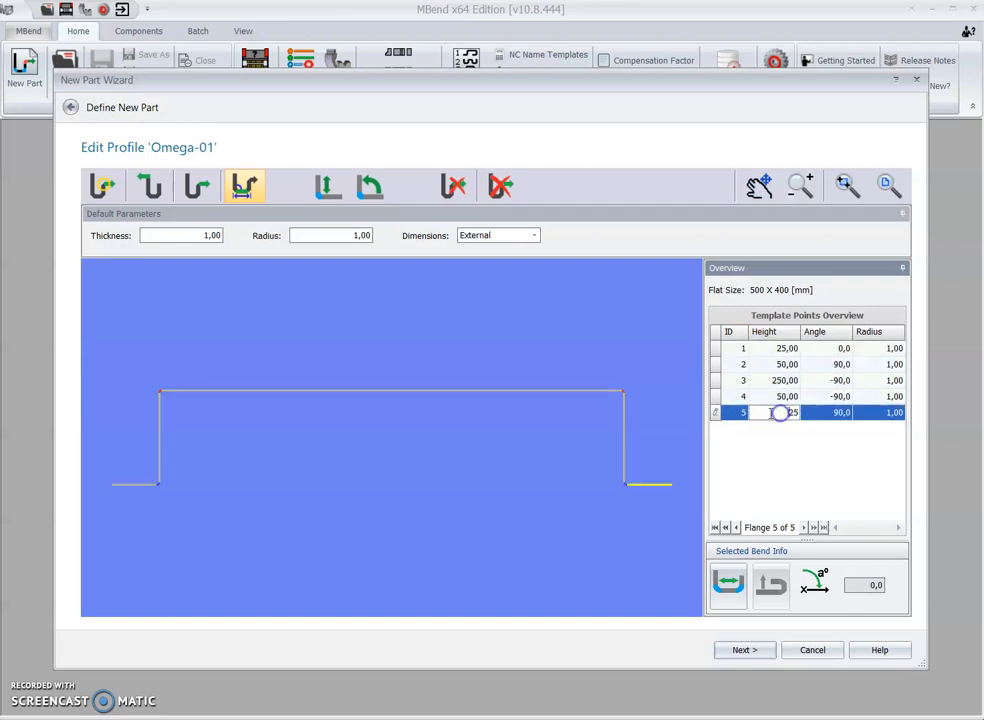
Step: Display the flange lengths and bend angles on the profile for checking, and hide them again
click(369, 195)
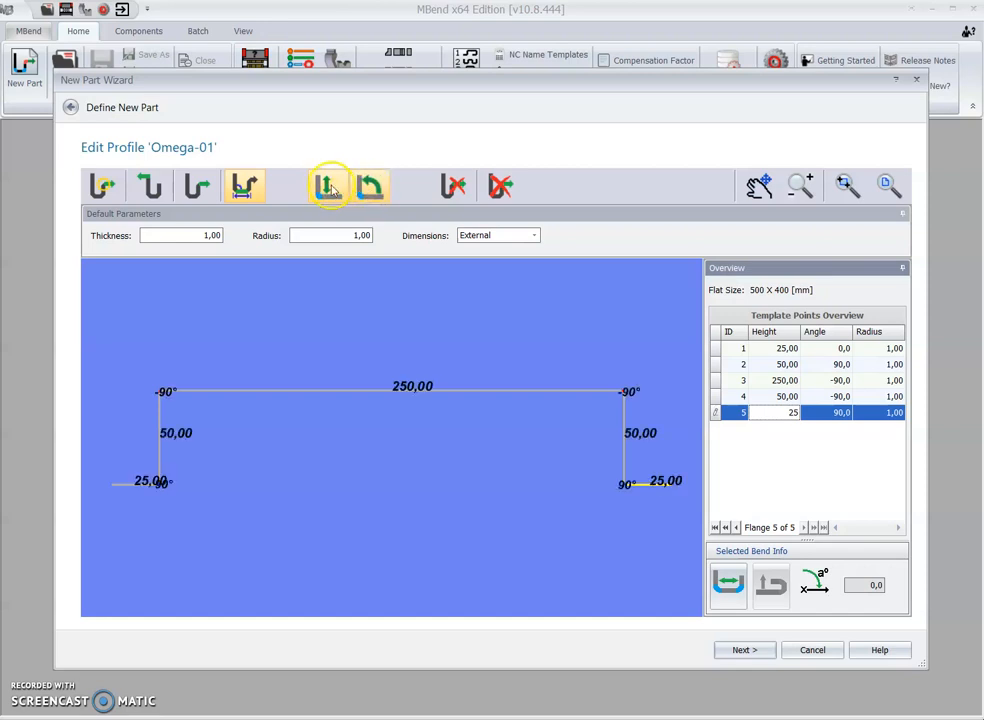
click(330, 188)
click(370, 187)
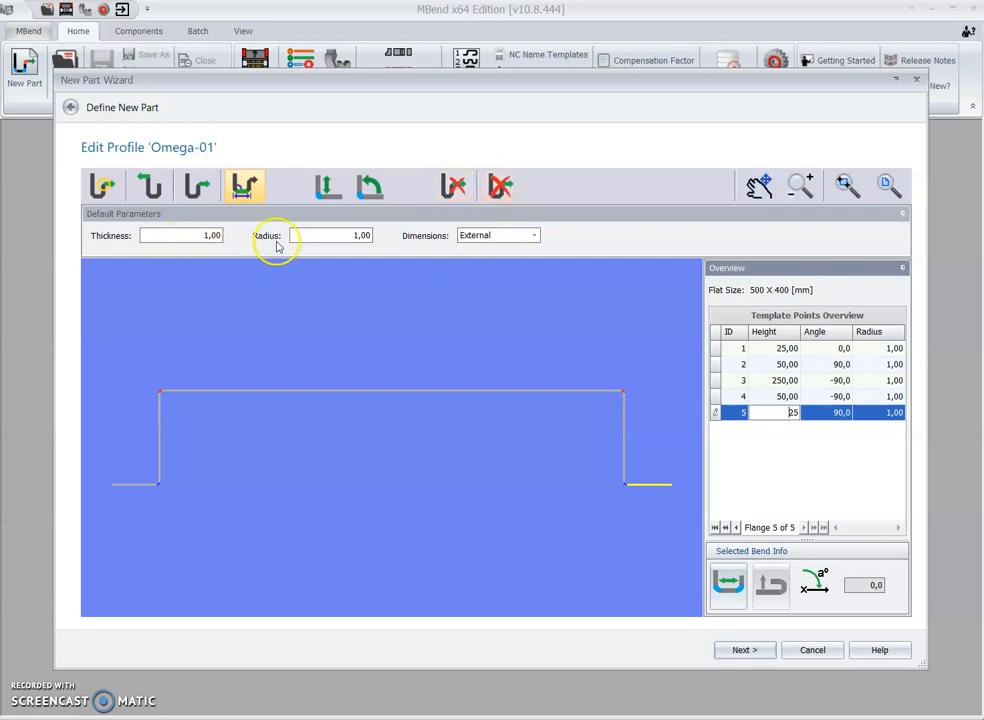
Step: Keep the profile dimensions as External and continue to finalizing the new profile
click(481, 240)
click(488, 235)
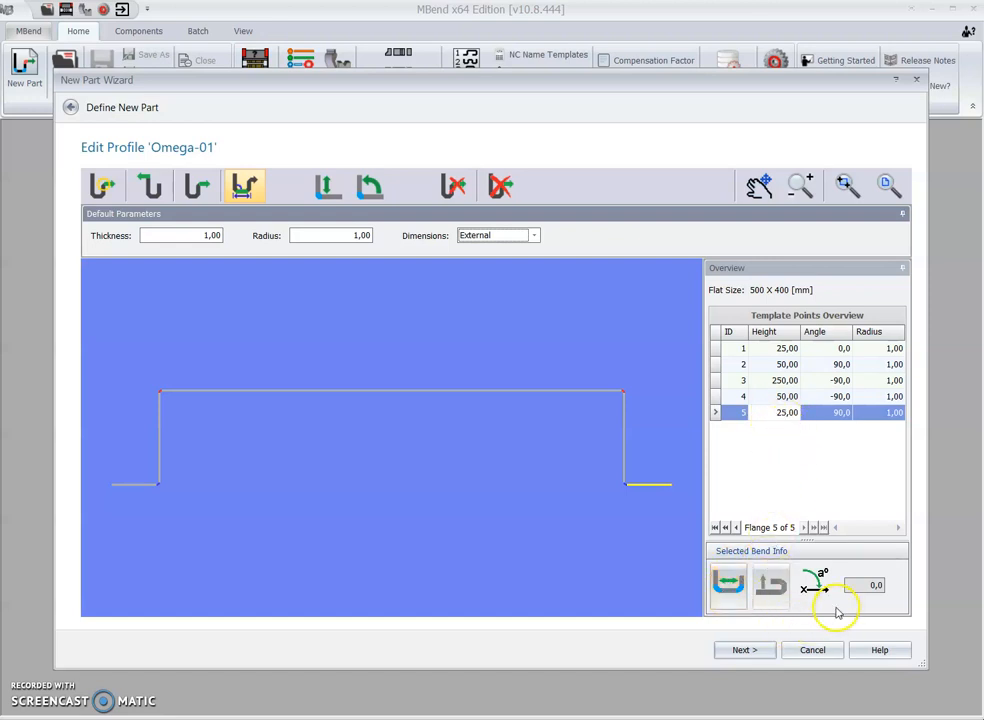
click(745, 651)
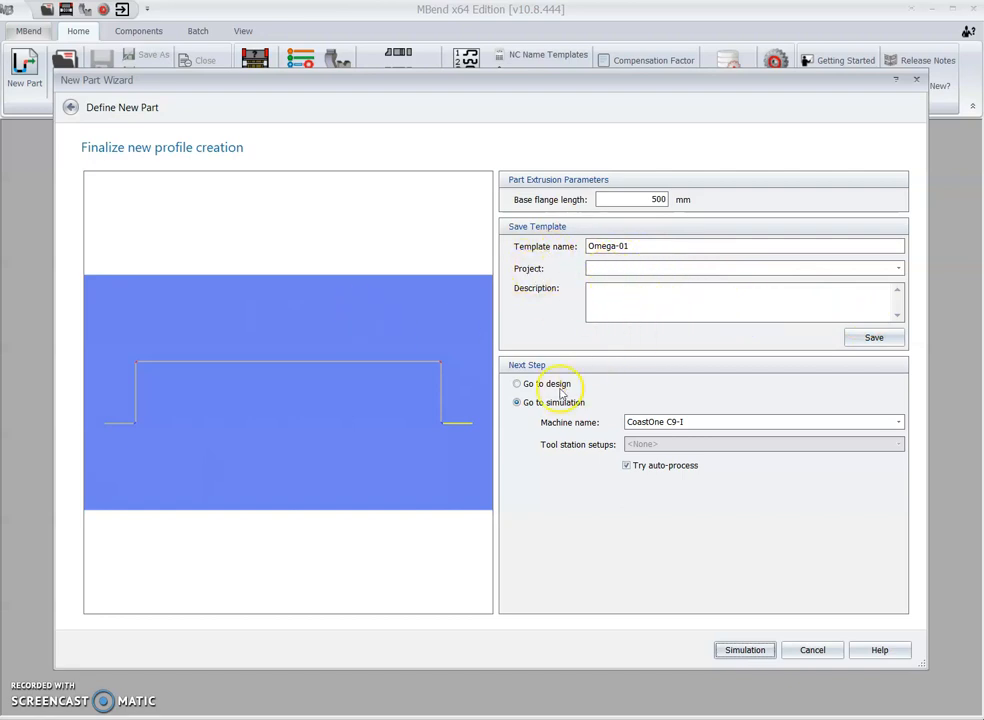
Step: Send the new part to simulation on the CoastOne G40-I machine, keeping Try auto-process enabled
click(538, 384)
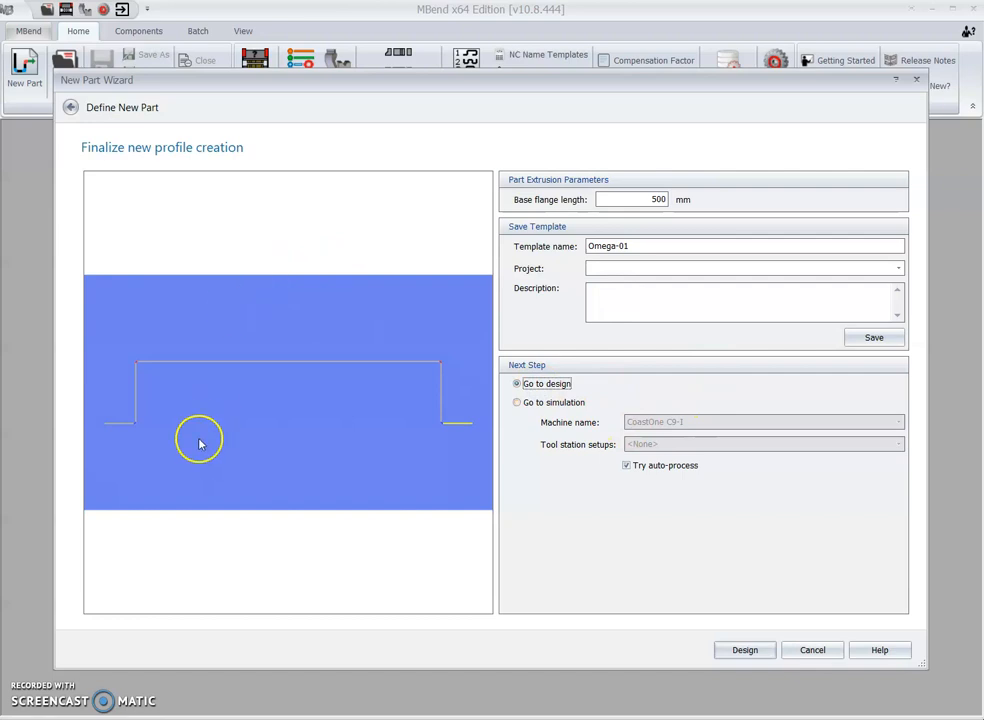
click(529, 403)
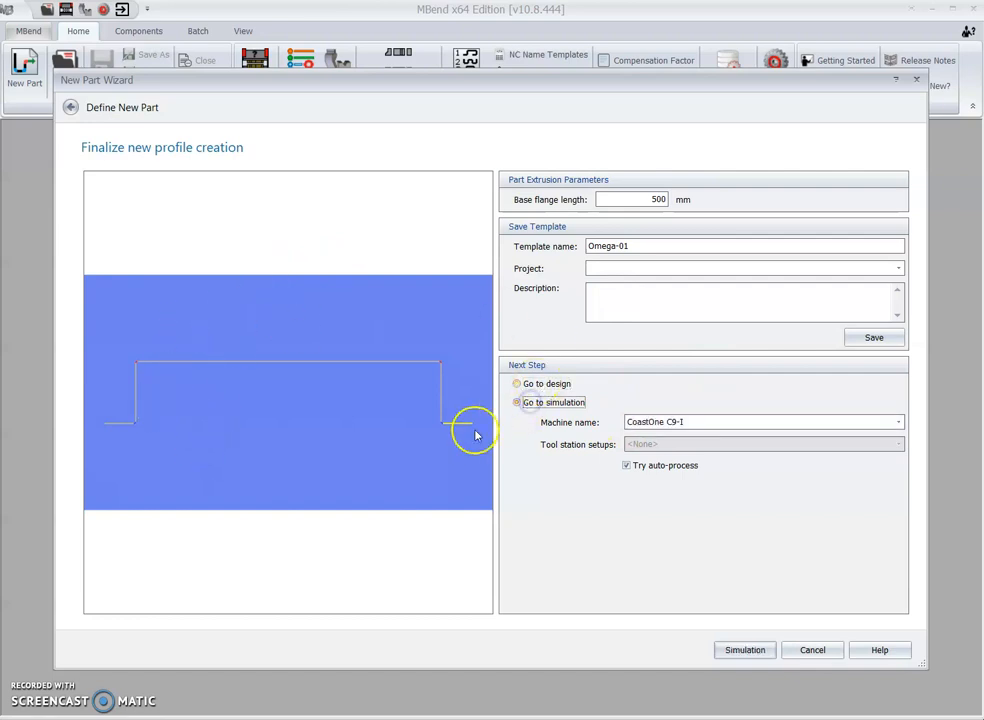
click(657, 424)
scroll(668, 462, down, 2)
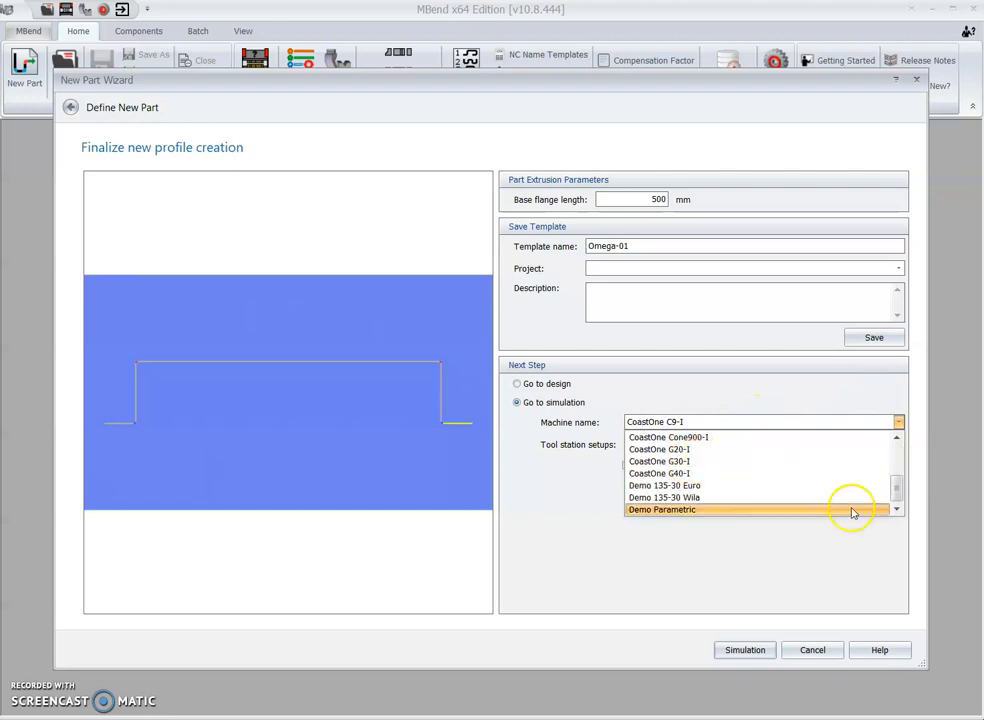
click(714, 476)
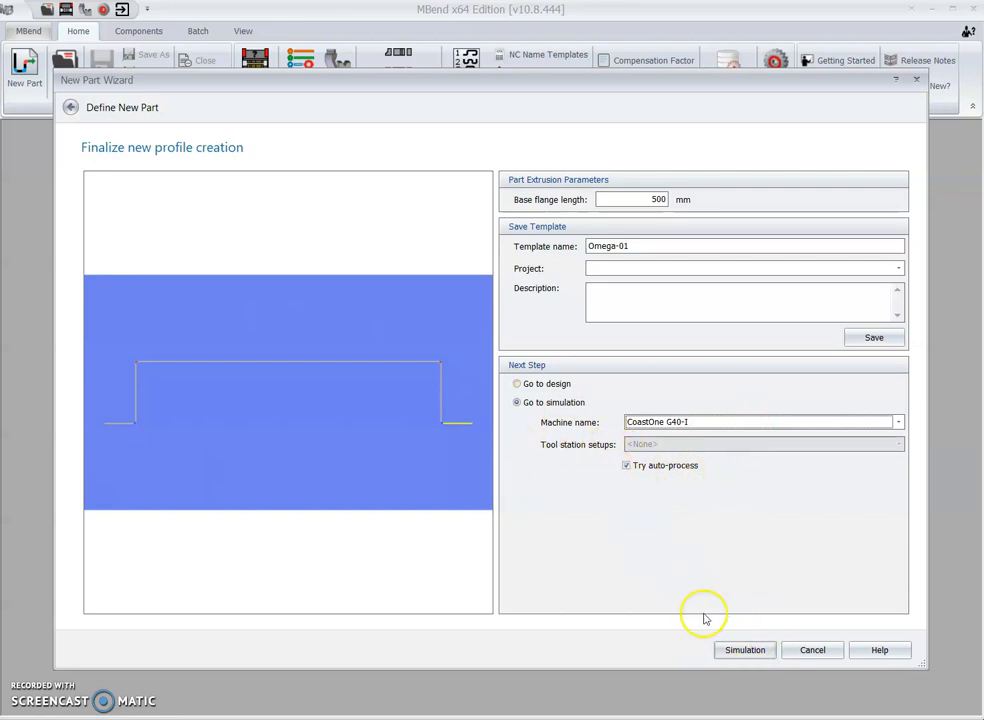
click(745, 650)
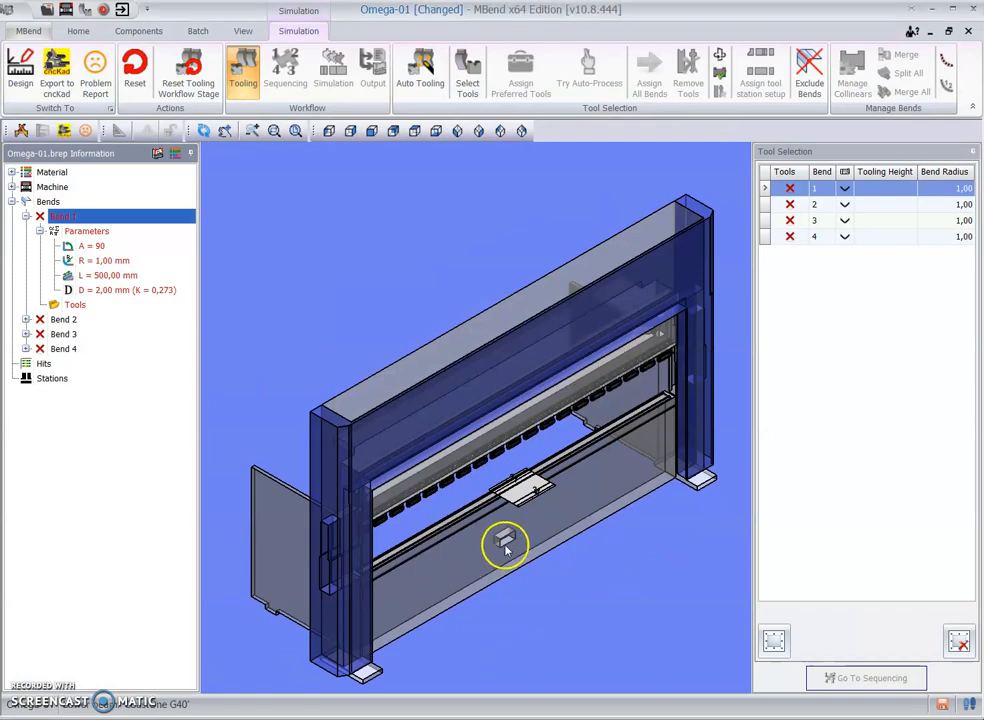
Step: Examine the bend lines on the flat part, expand bends 2, 3 and 4 in the part information, and view Bend 2's parameters
scroll(505, 545, up, 5)
scroll(610, 581, down, 3)
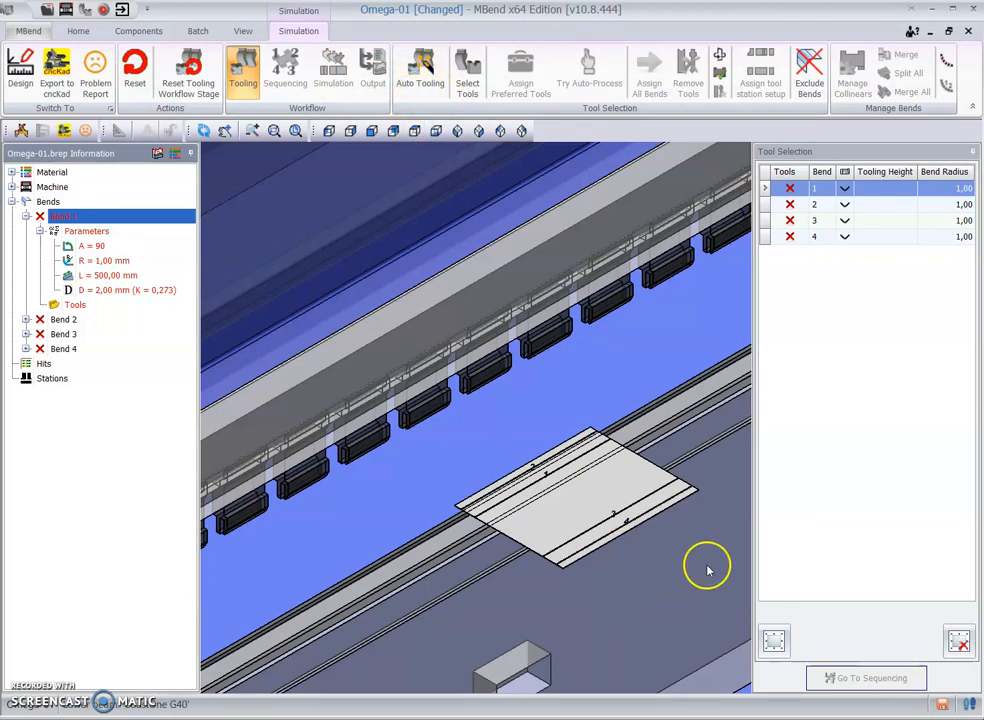
scroll(707, 567, up, 3)
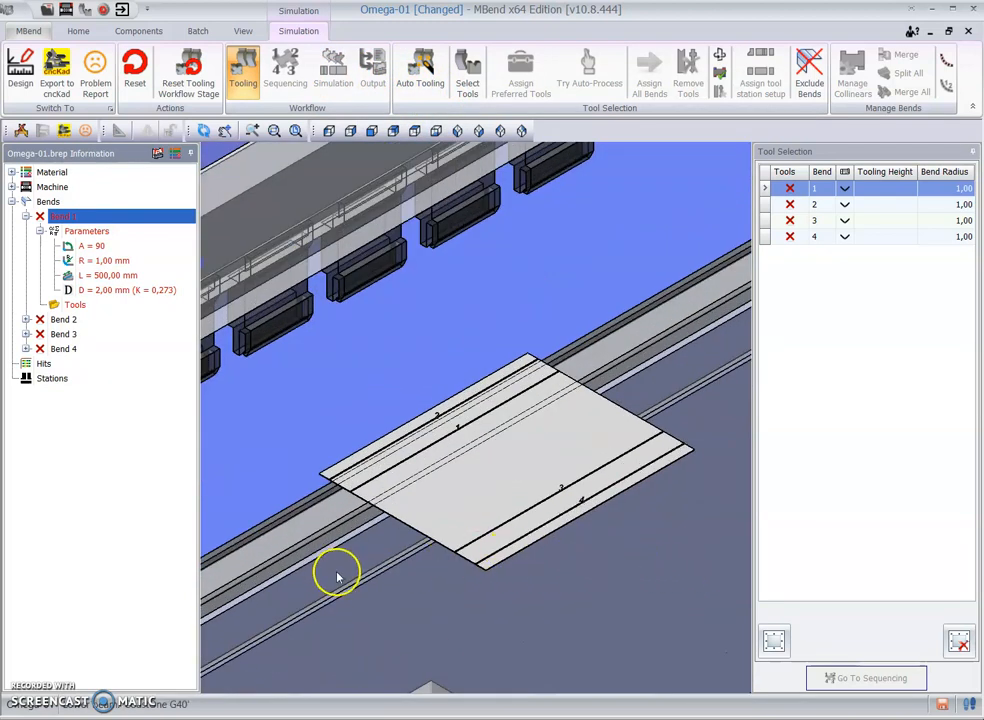
click(26, 319)
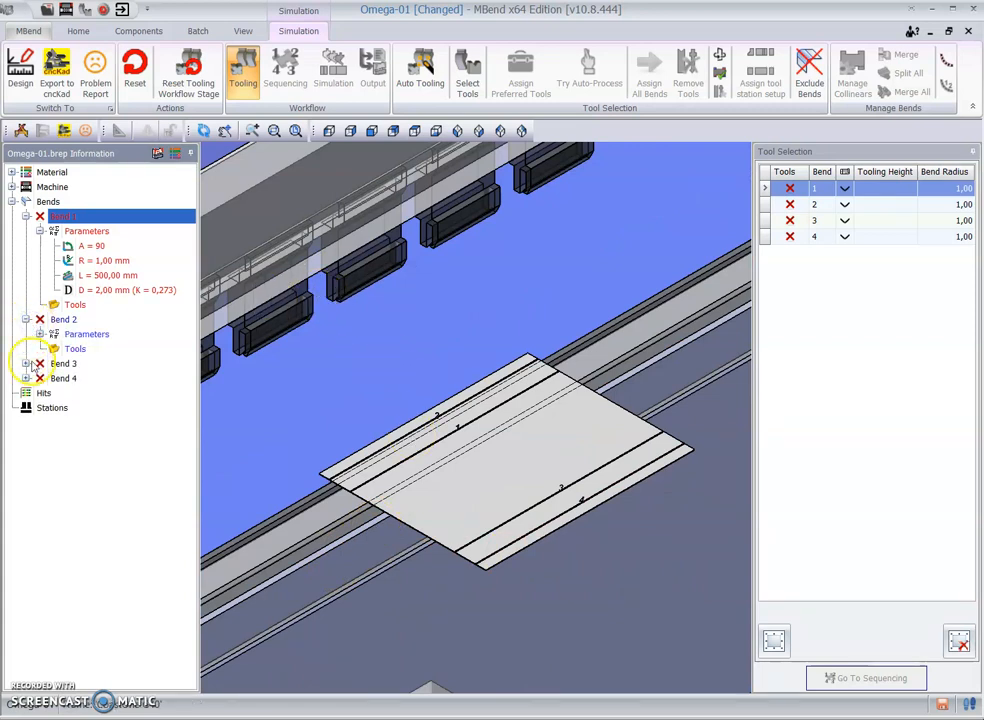
click(26, 363)
click(26, 408)
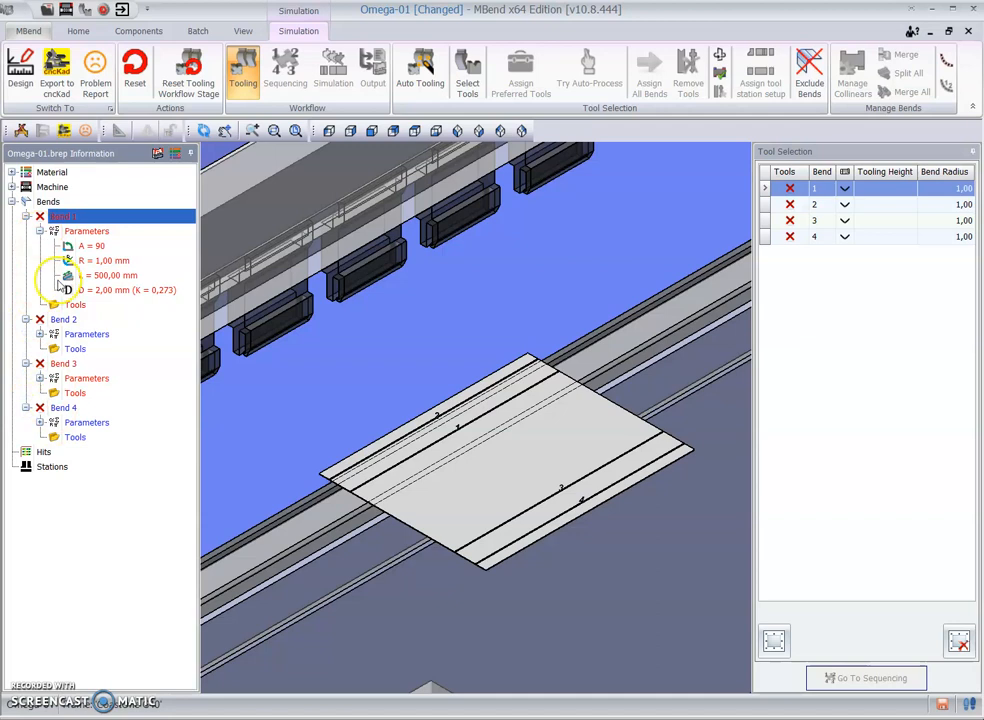
click(39, 334)
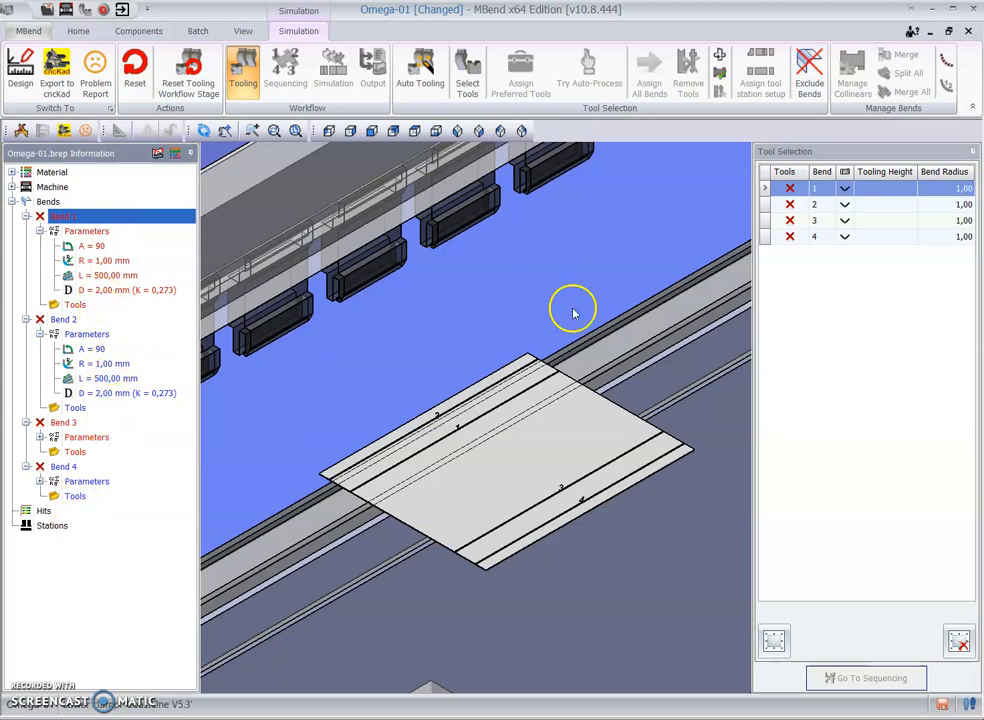
Step: Open manual tool selection for Bend 1, widen the window to show all tool columns, and bring the tooling setup preview into view
click(470, 80)
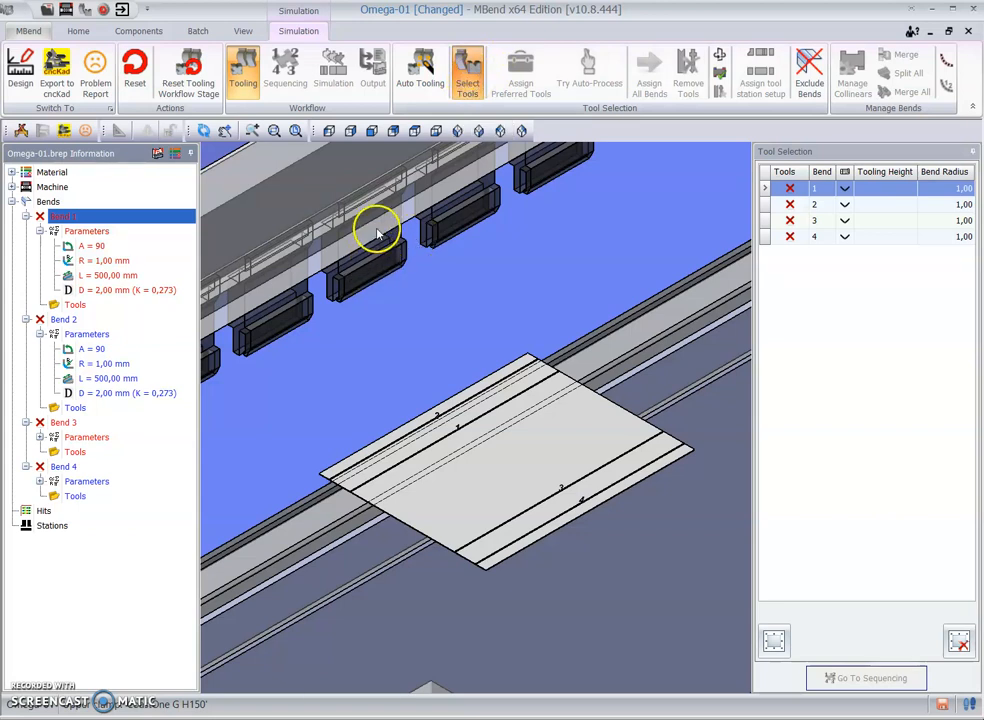
click(390, 291)
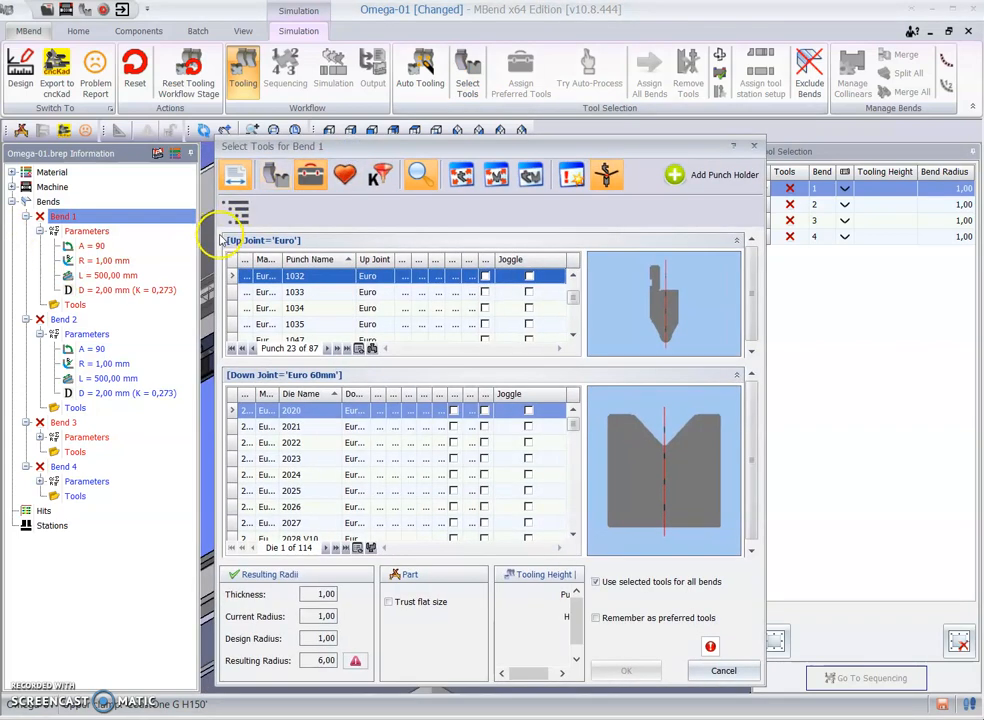
drag(193, 236, 47, 241)
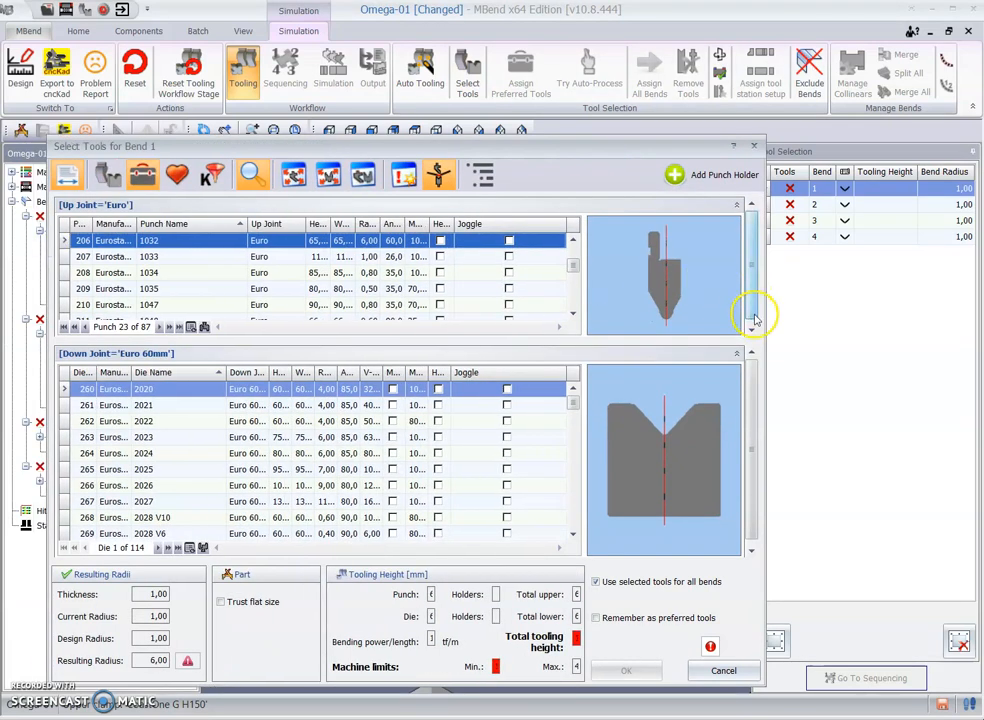
drag(766, 325, 867, 330)
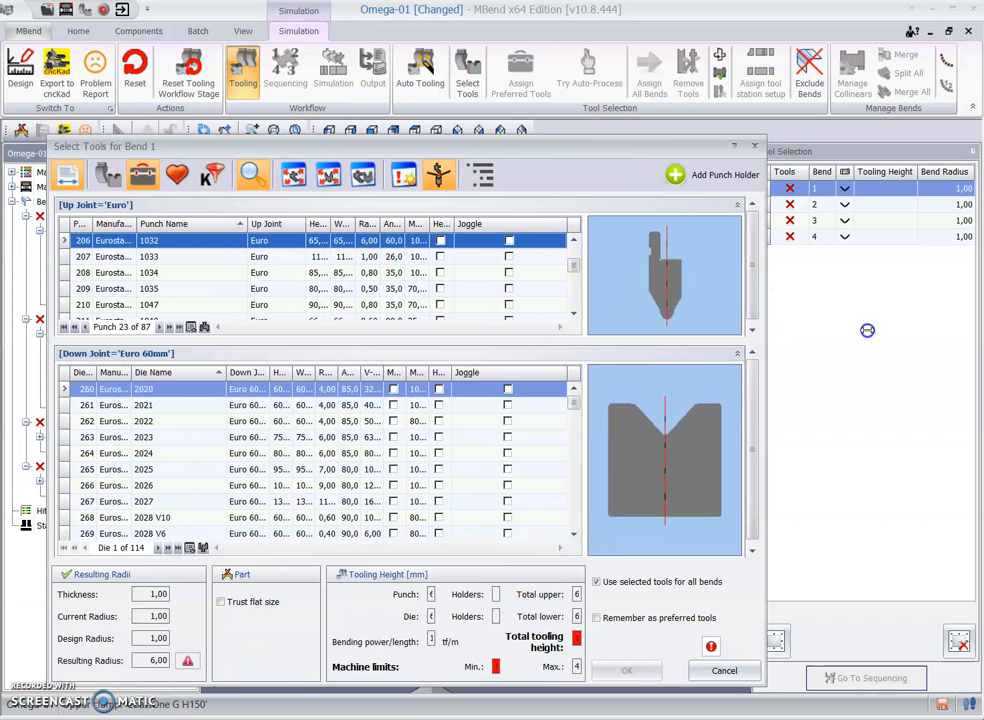
drag(983, 205, 925, 181)
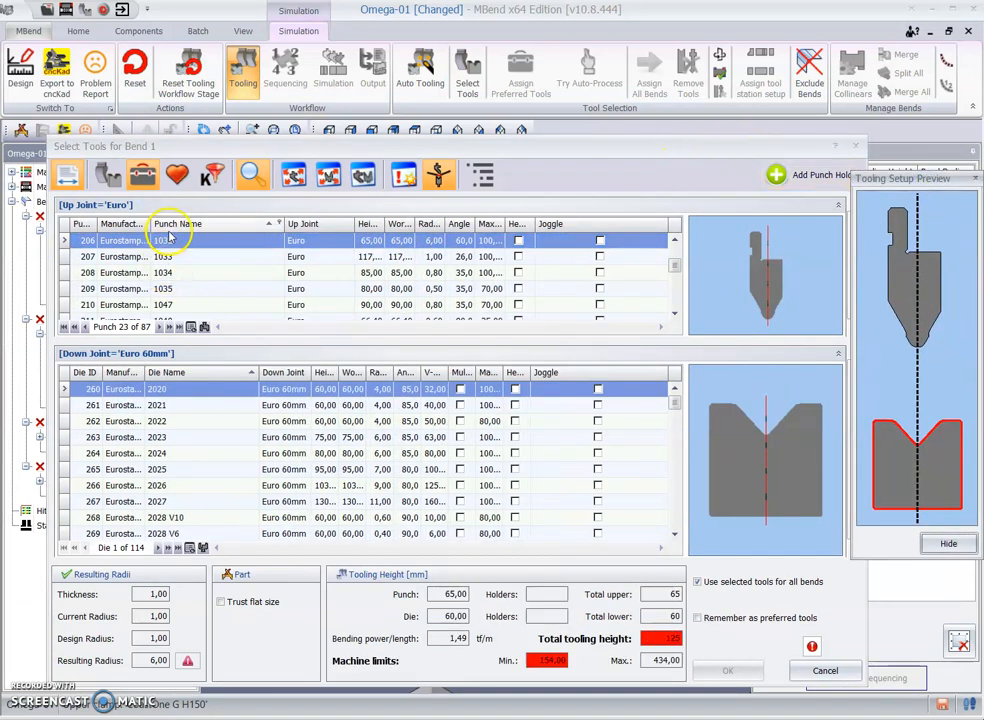
Step: Select the Eurostamp punch 1193 for Bend 1
click(202, 287)
scroll(198, 297, down, 2)
scroll(198, 297, down, 7)
scroll(201, 300, down, 2)
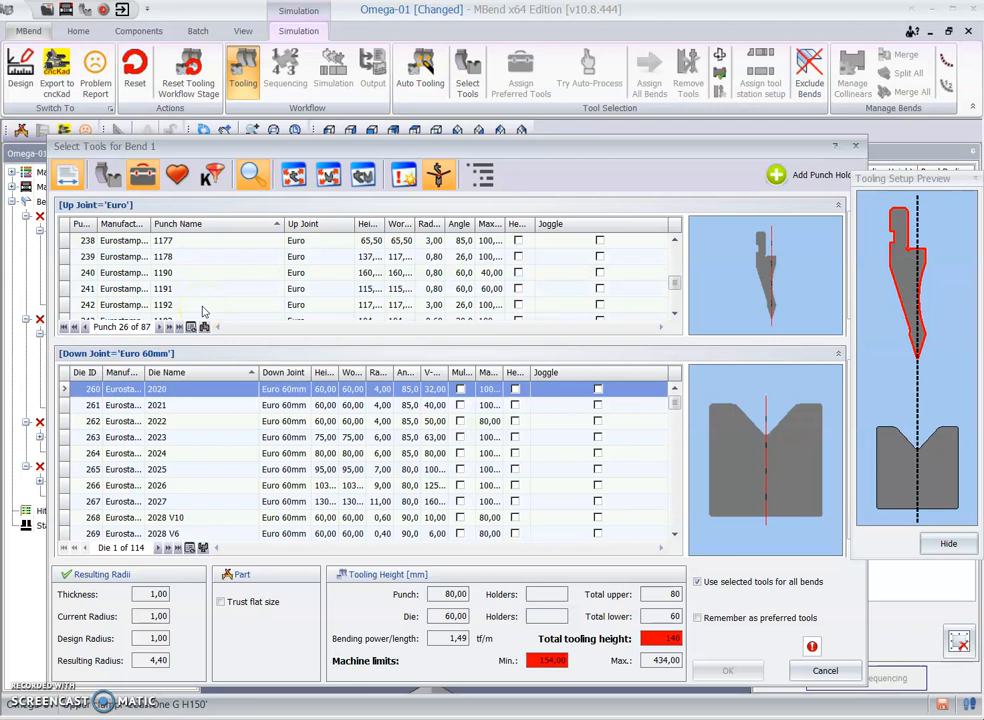
click(201, 314)
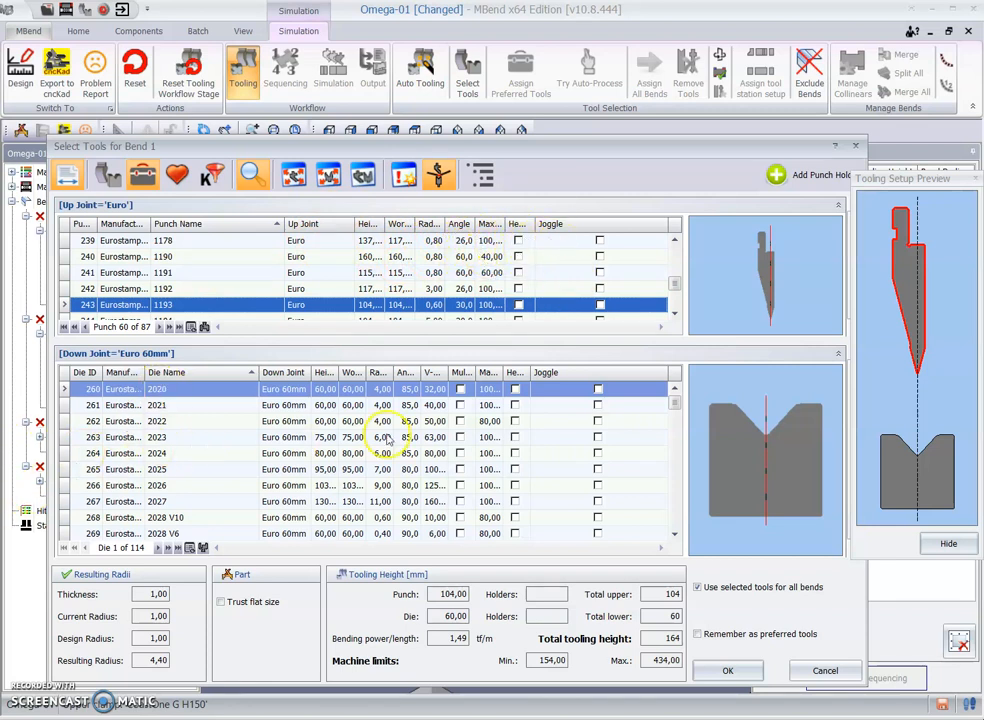
Step: Compare dies 3042 and 3043 for Bend 1 and select die 3043 with the 8 mm V-opening
scroll(195, 450, down, 1)
scroll(195, 451, down, 20)
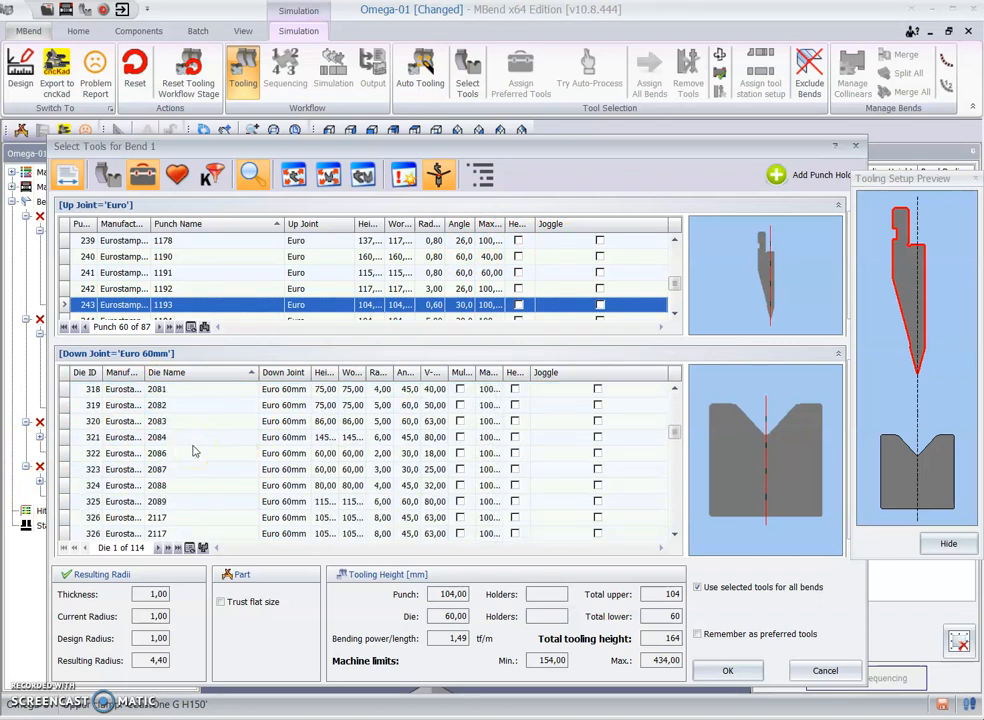
scroll(188, 520, down, 3)
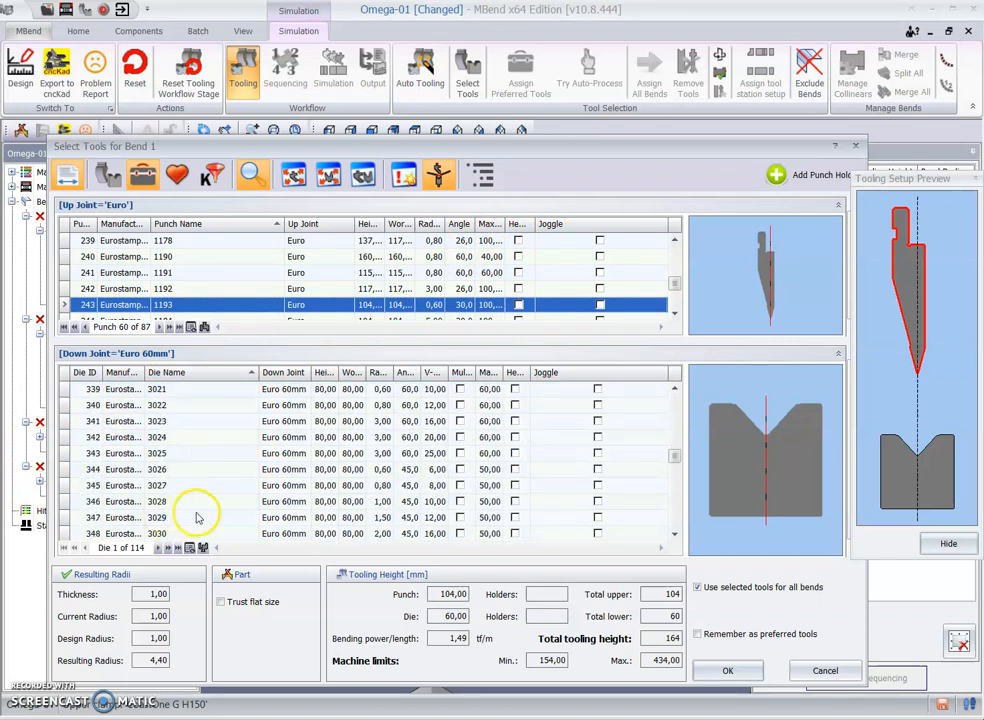
scroll(186, 522, down, 2)
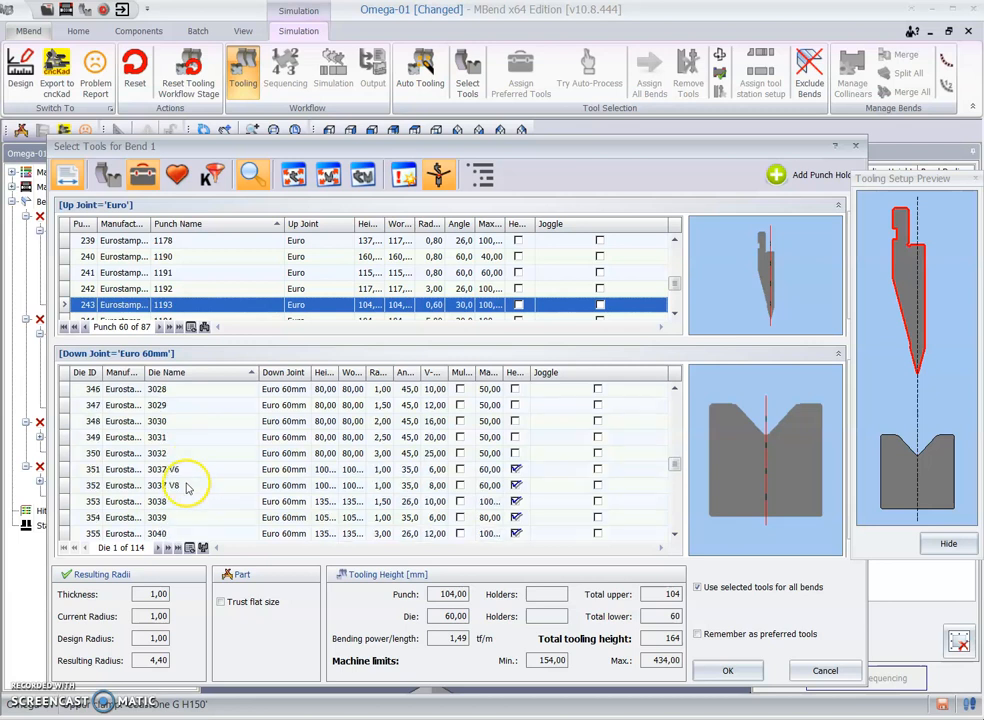
scroll(176, 520, down, 1)
click(176, 518)
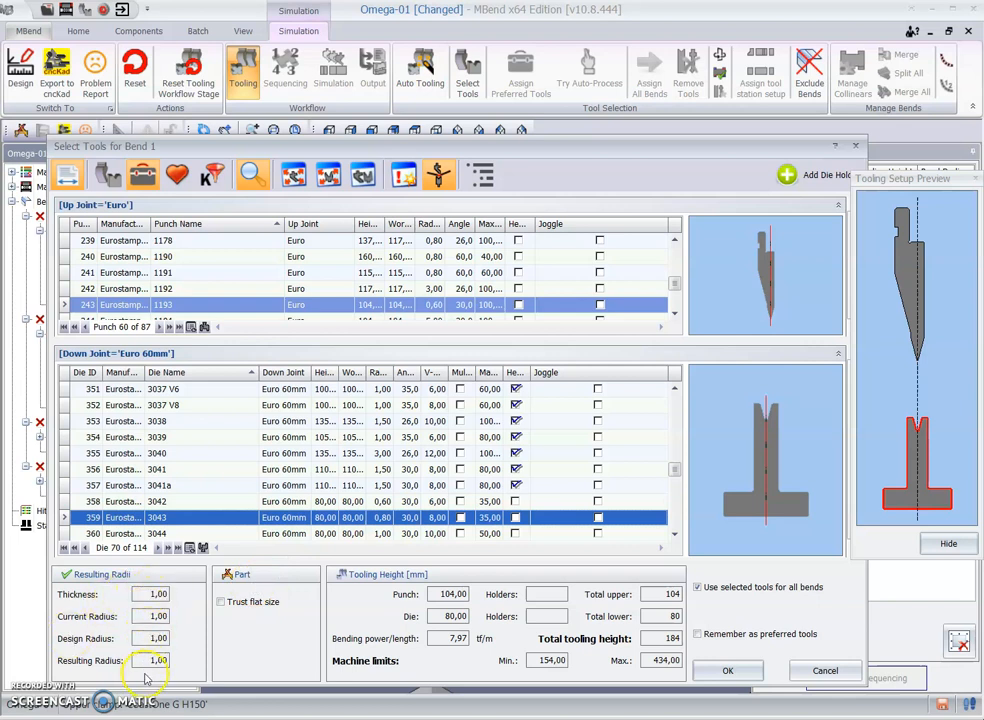
click(430, 501)
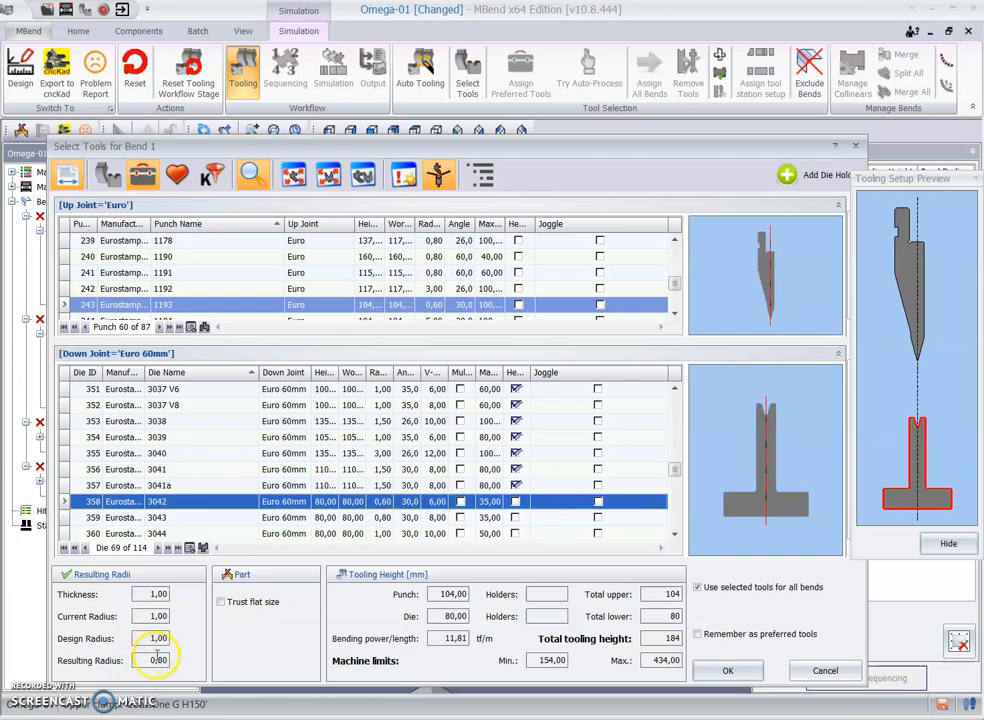
click(441, 517)
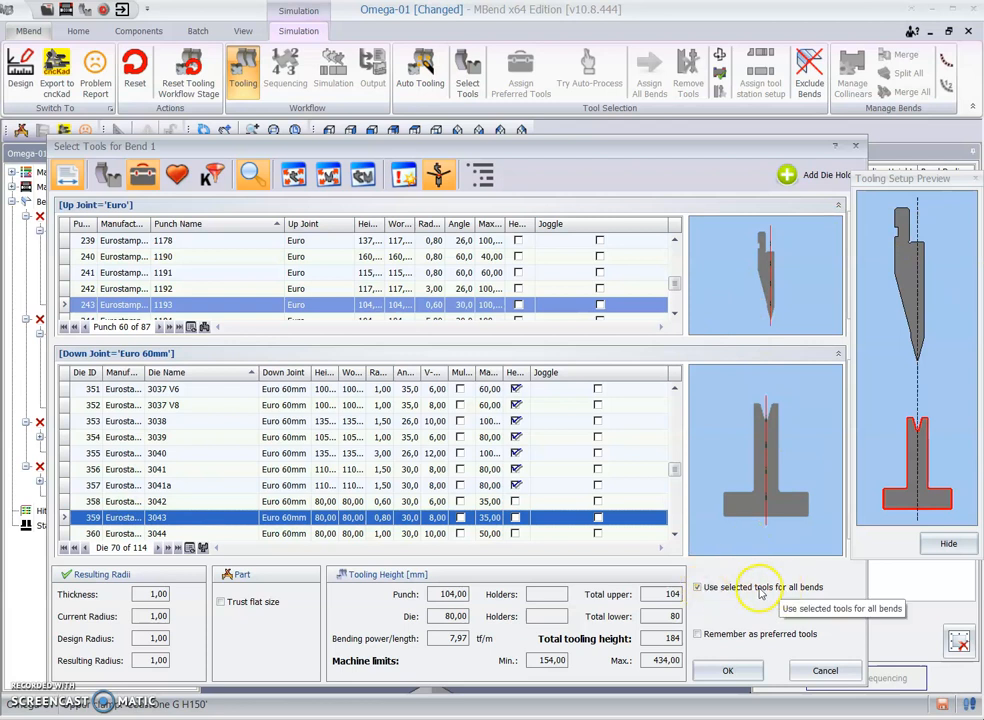
Step: Keep the selected punch and die in use for all bends, without remembering them as preferred, and confirm the tool selection
click(742, 592)
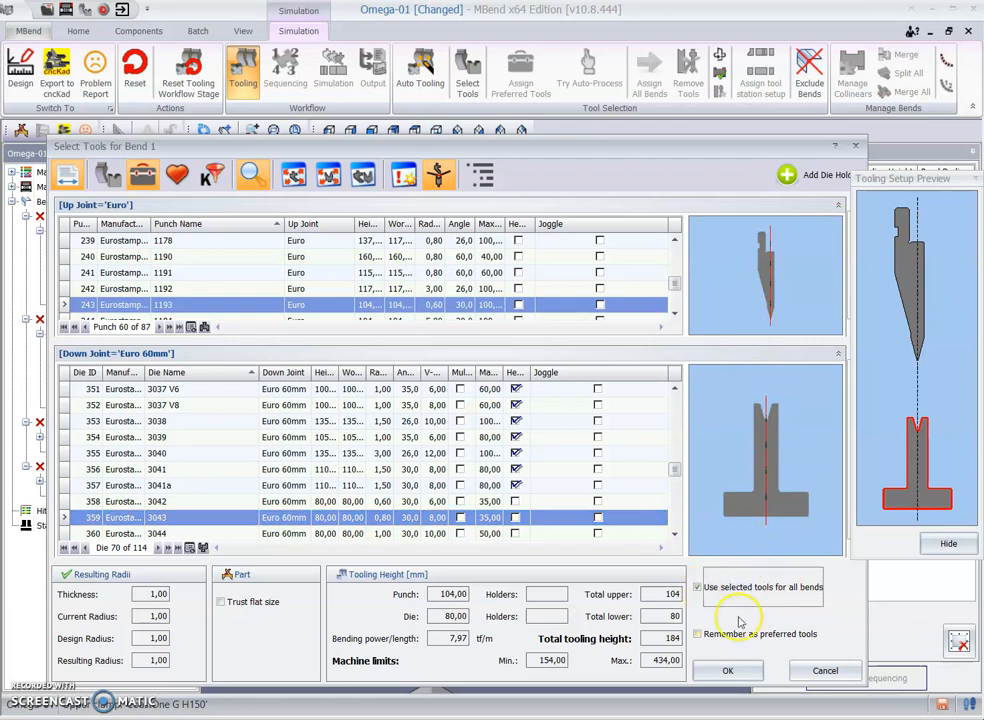
click(816, 626)
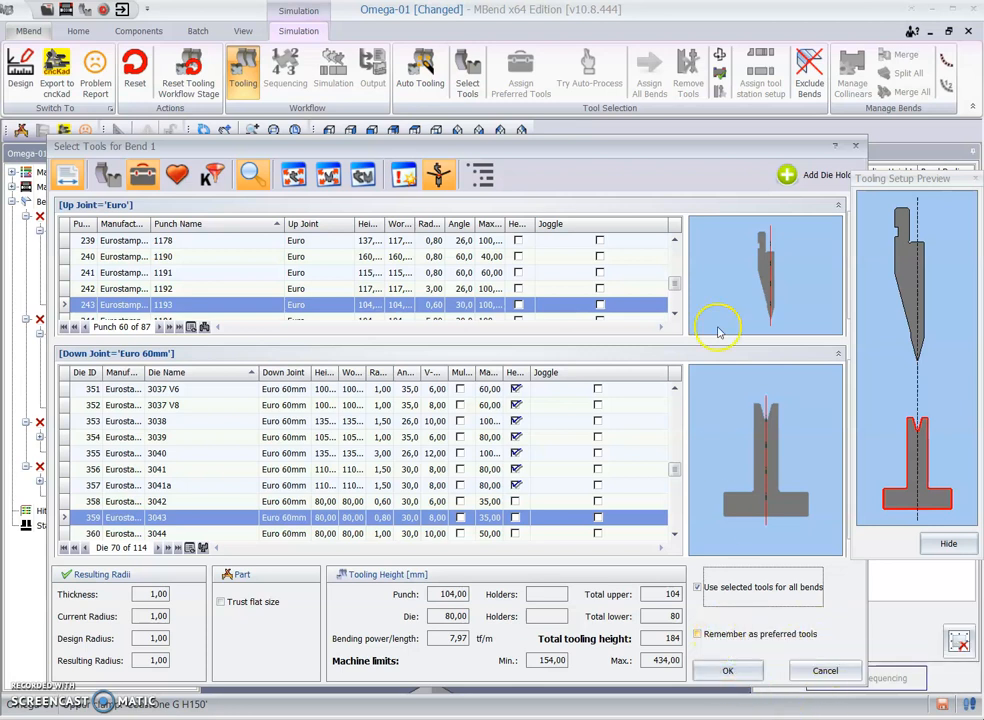
click(735, 674)
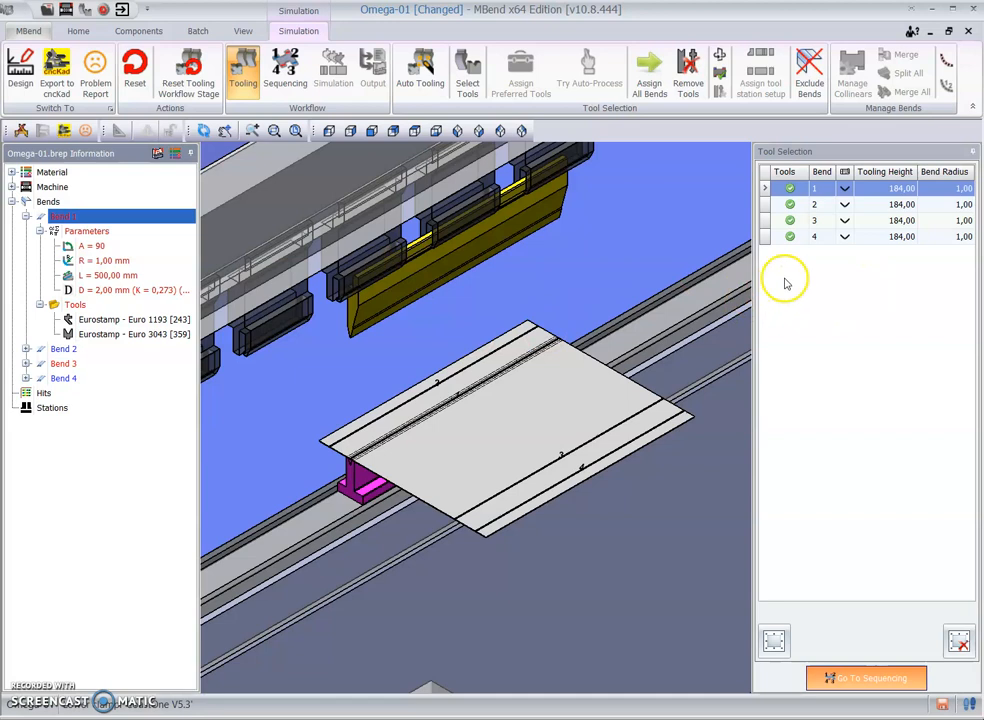
Step: Check the tools assigned to bends 2 and 3, and continue to bend sequencing
click(876, 205)
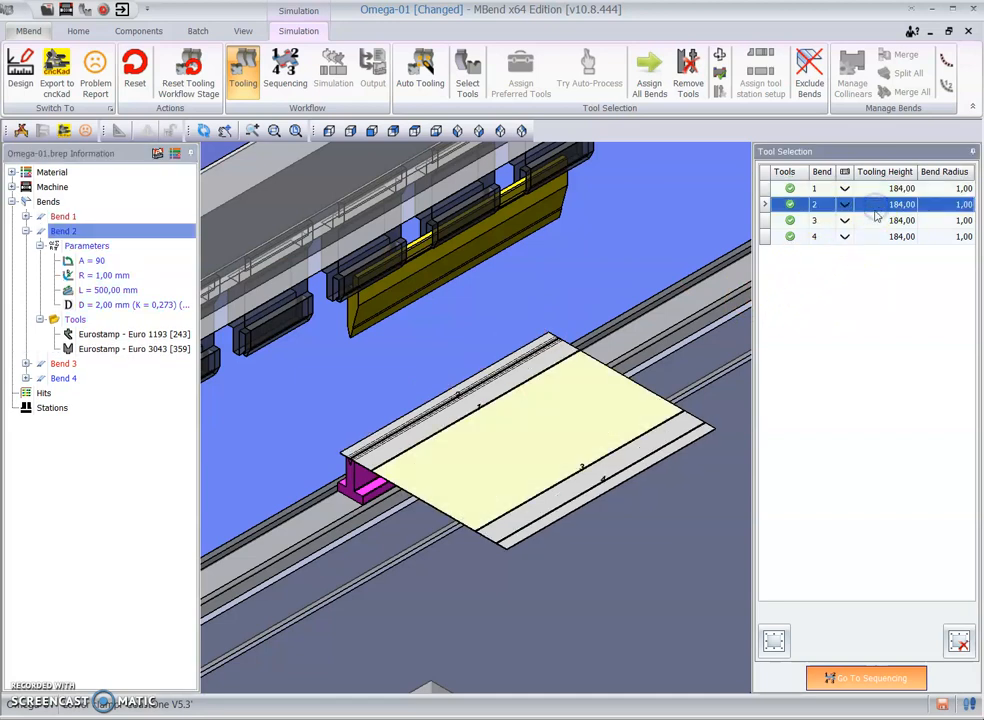
click(865, 221)
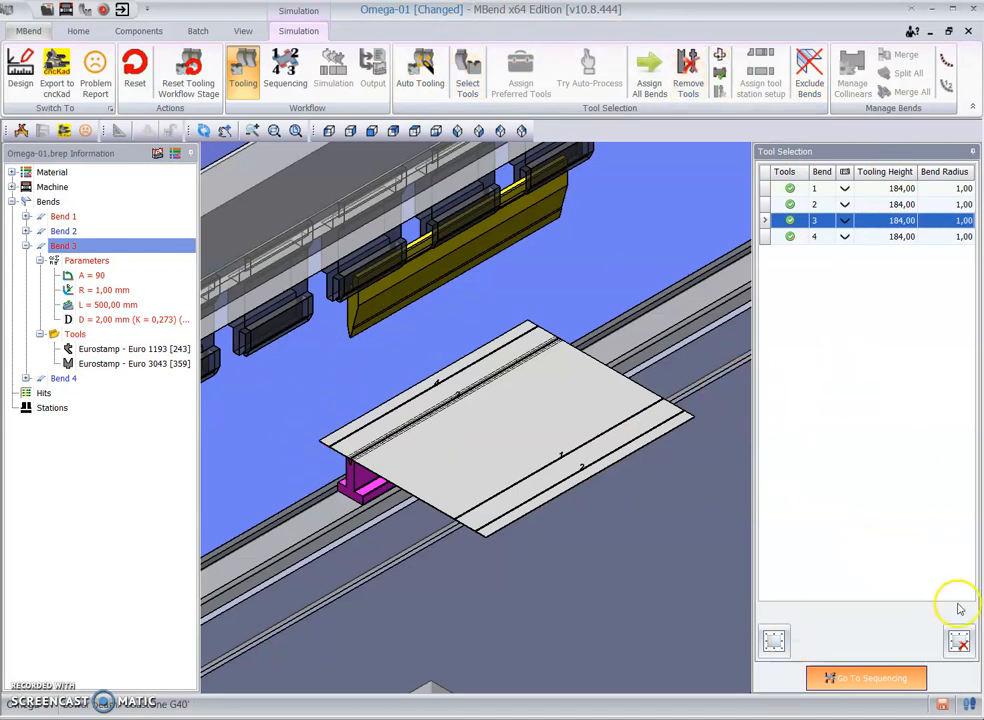
click(899, 681)
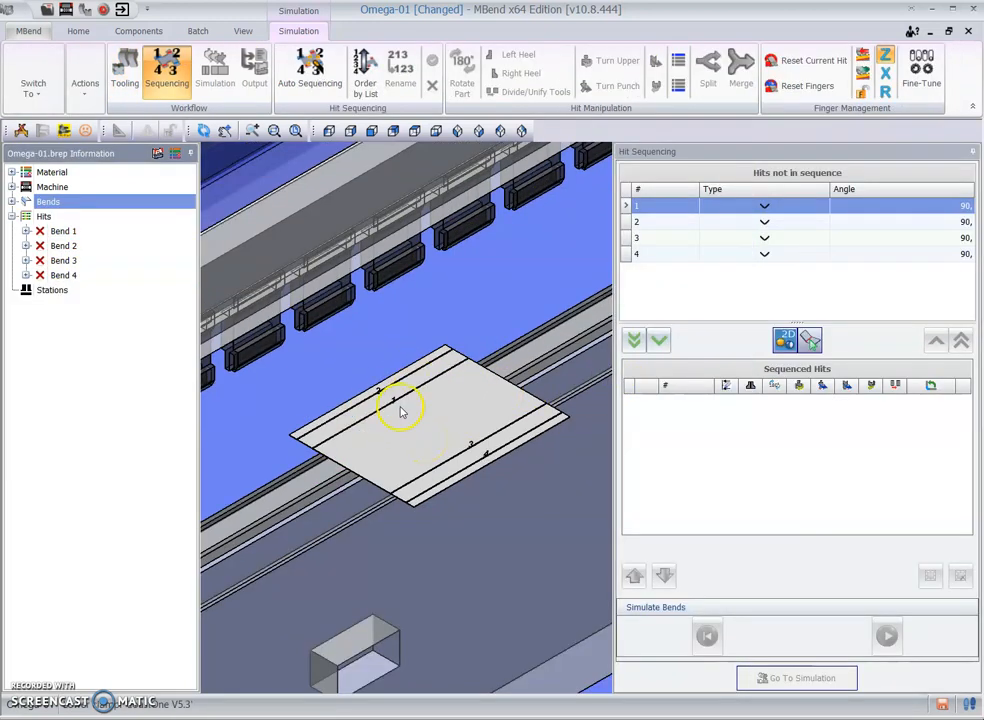
Step: Add the hits to the bending sequence in the order 2, 4, 1, 3 and proceed to simulation
mouse_move(444, 314)
mouse_down()
mouse_move(459, 299)
mouse_move(441, 294)
mouse_up()
scroll(347, 343, up, 2)
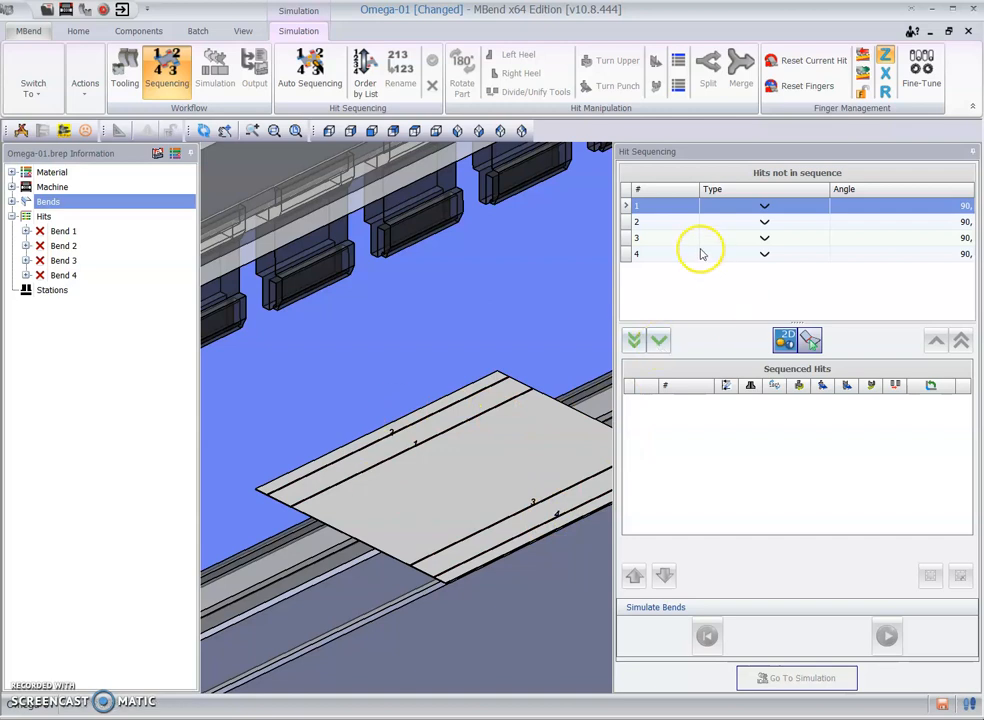
click(660, 225)
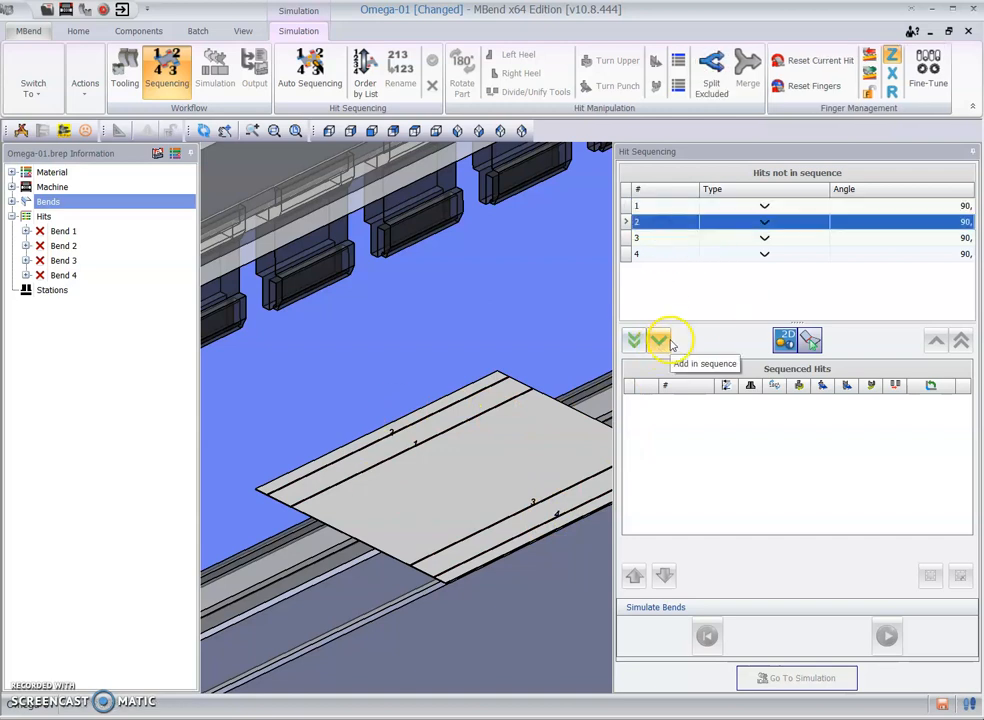
click(659, 340)
click(659, 237)
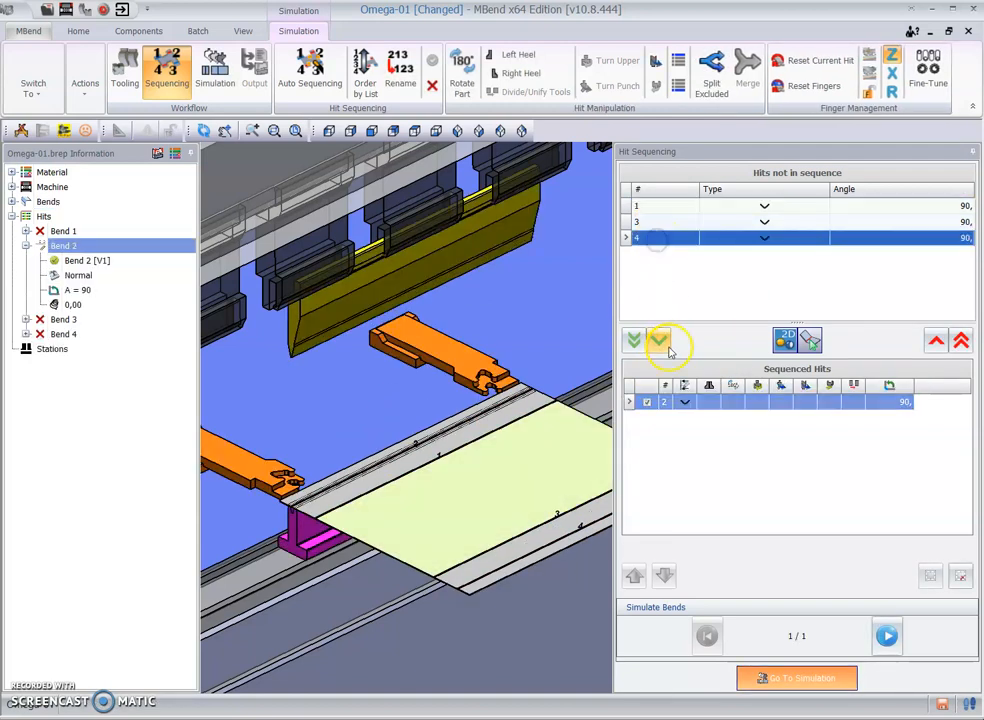
click(665, 341)
click(668, 344)
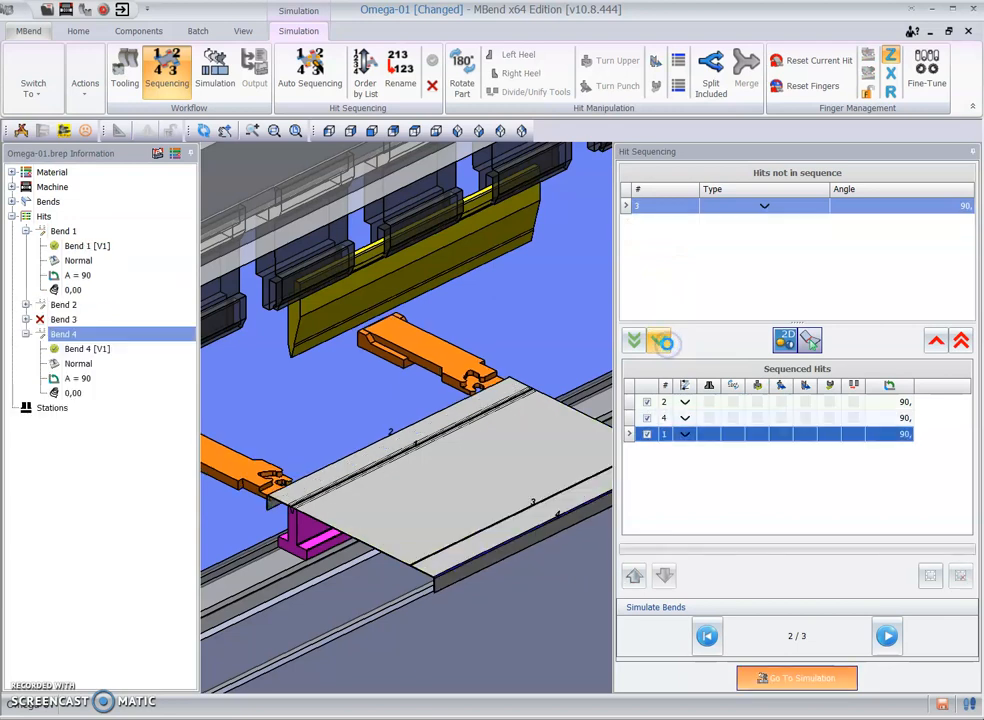
click(662, 343)
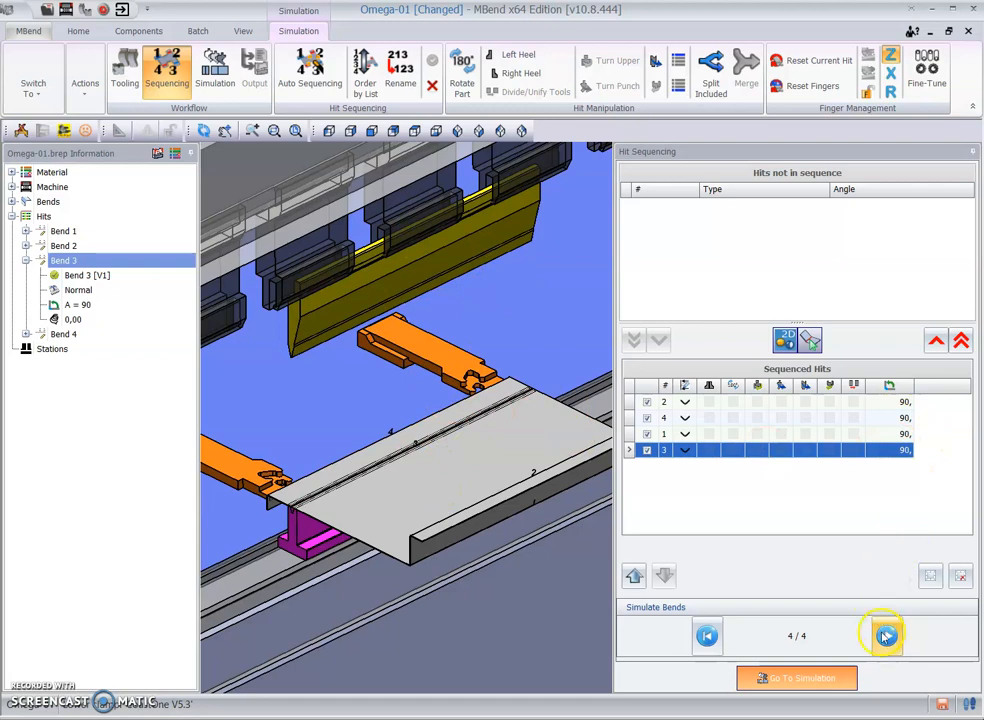
click(848, 684)
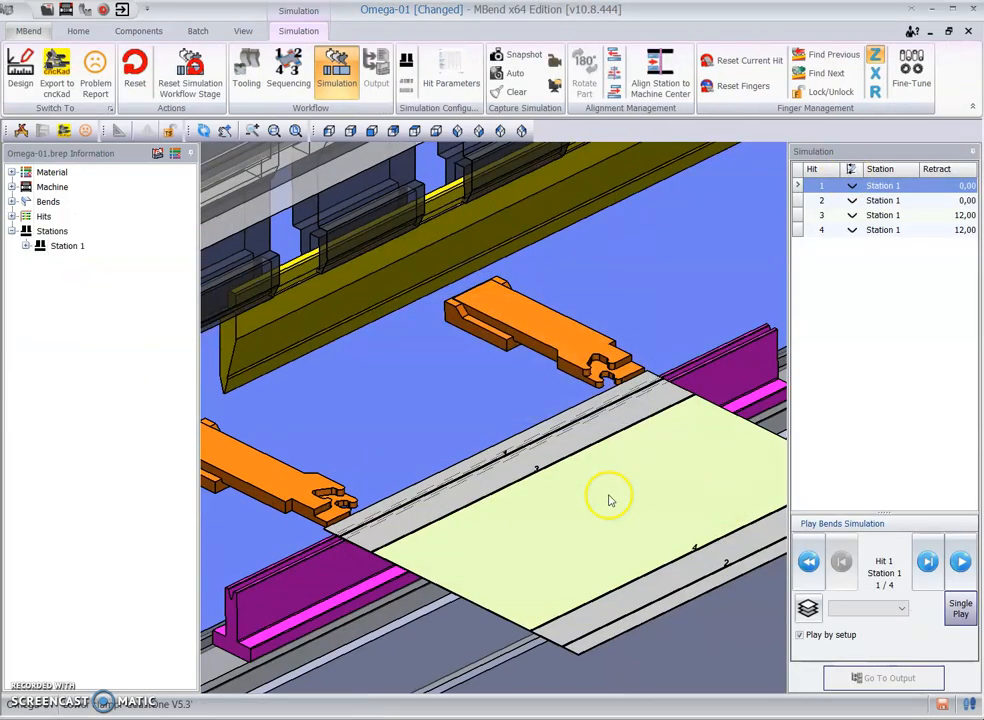
Step: Play the bending simulation through hits 1 to 4 and proceed to the output stage
scroll(605, 503, up, 2)
scroll(605, 503, down, 3)
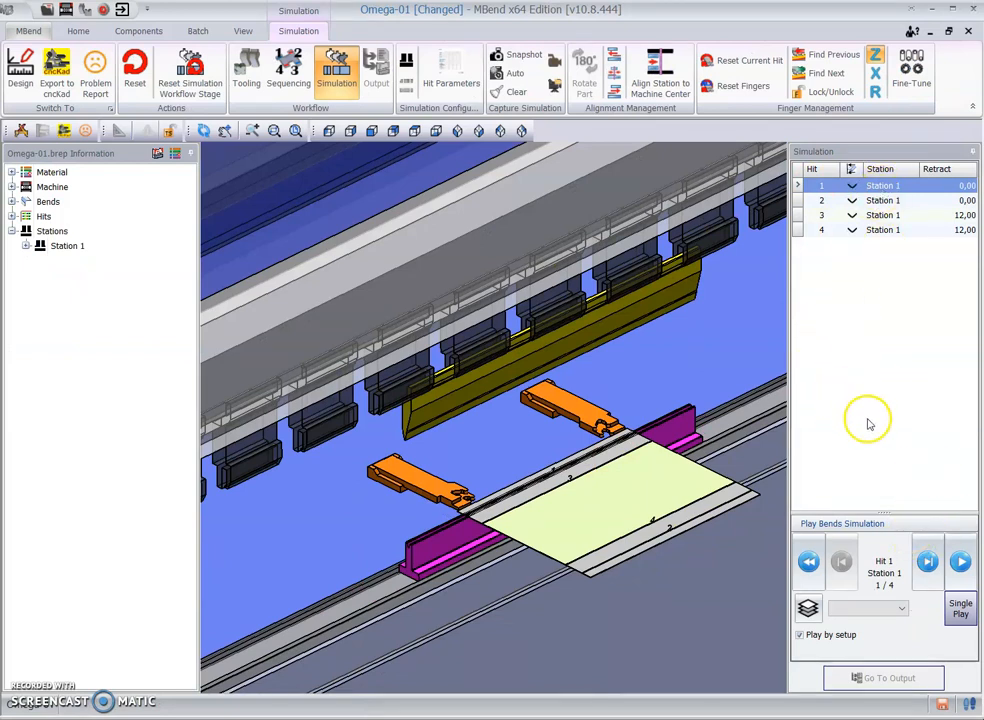
scroll(712, 630, up, 1)
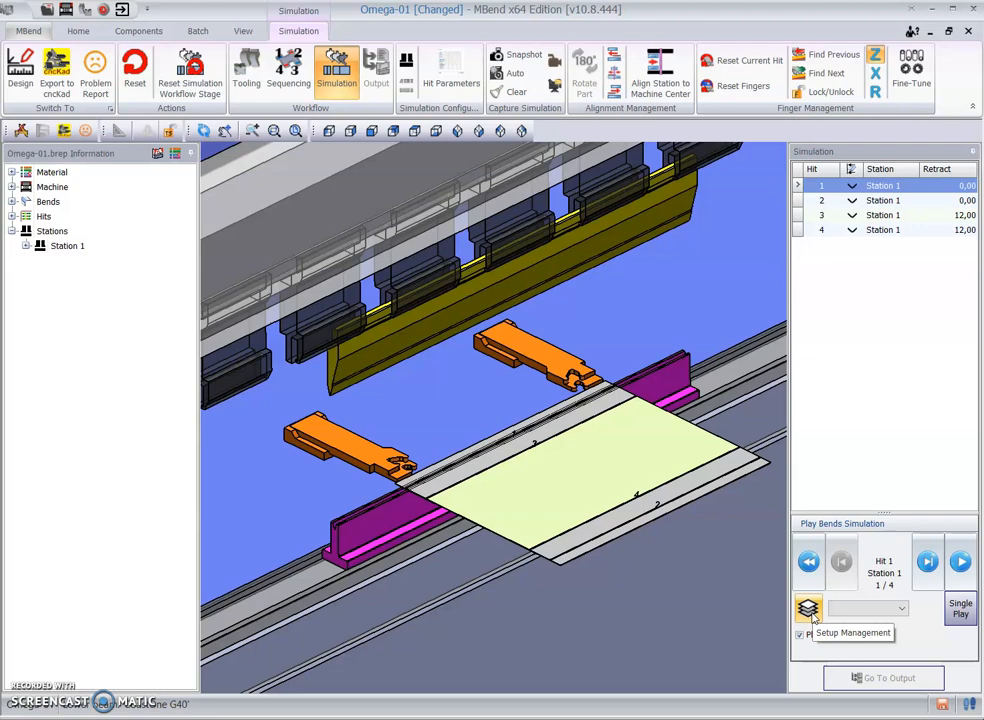
scroll(383, 378, up, 2)
scroll(408, 395, down, 7)
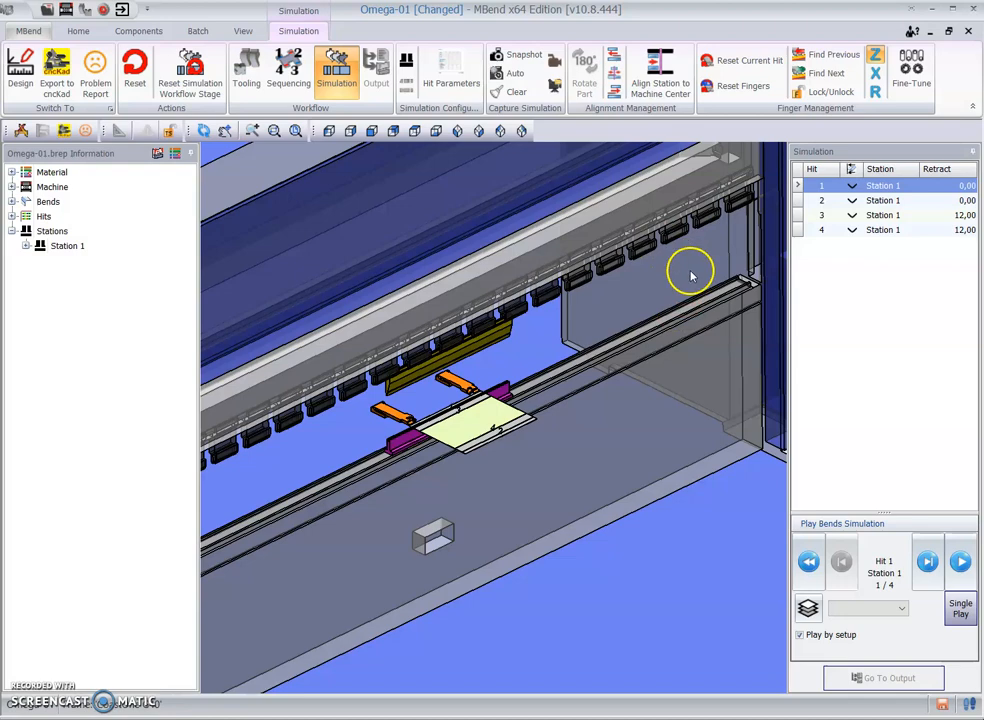
scroll(408, 427, up, 2)
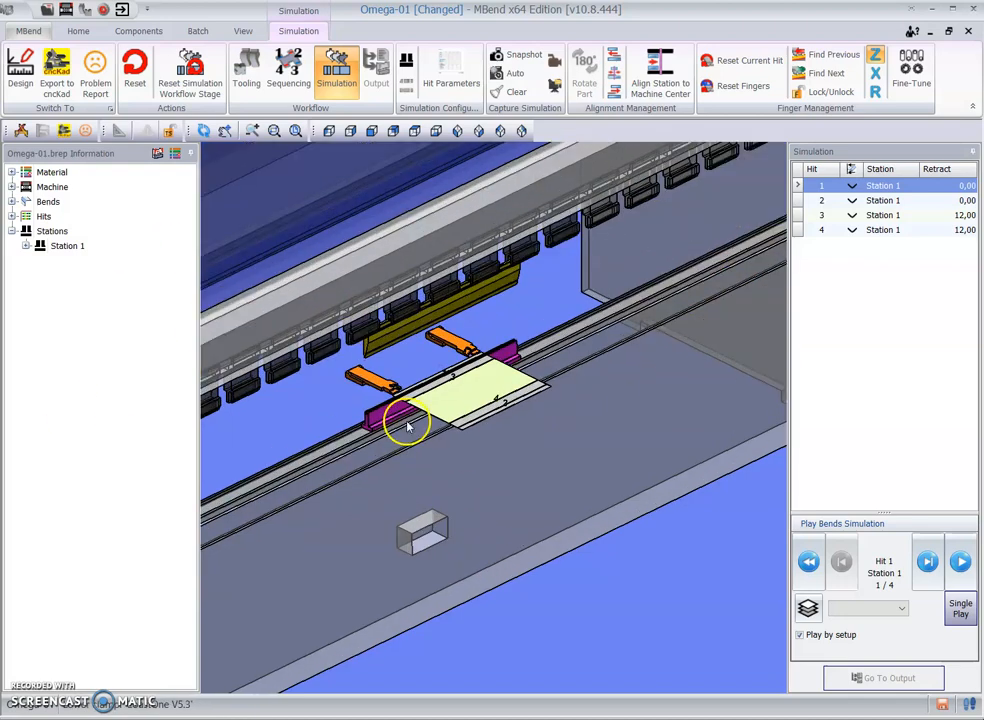
scroll(410, 265, up, 3)
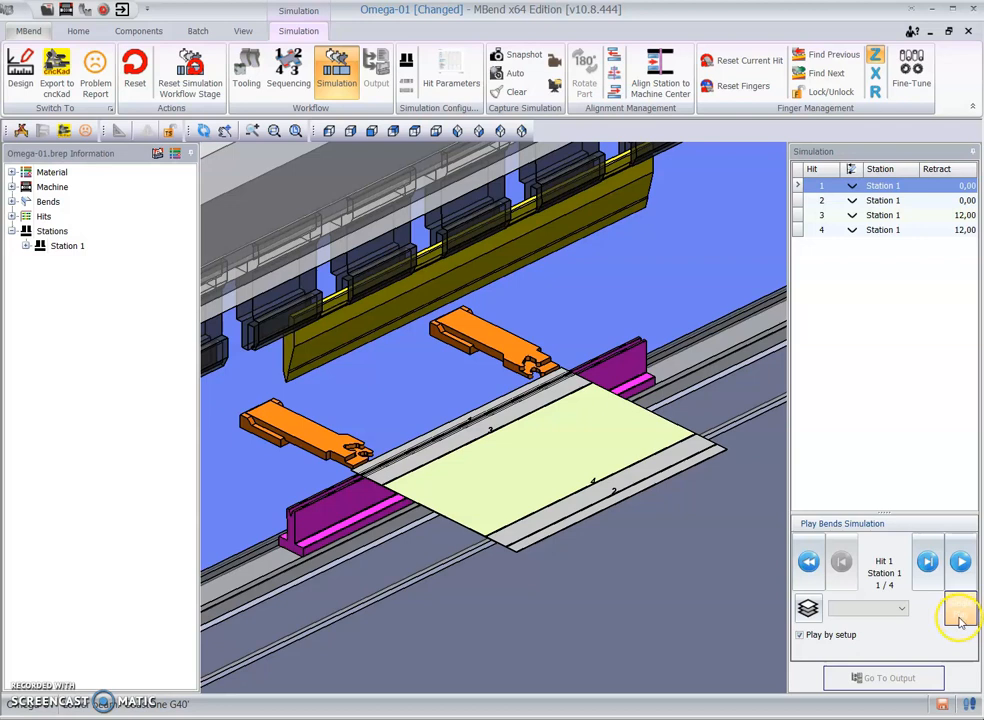
click(961, 563)
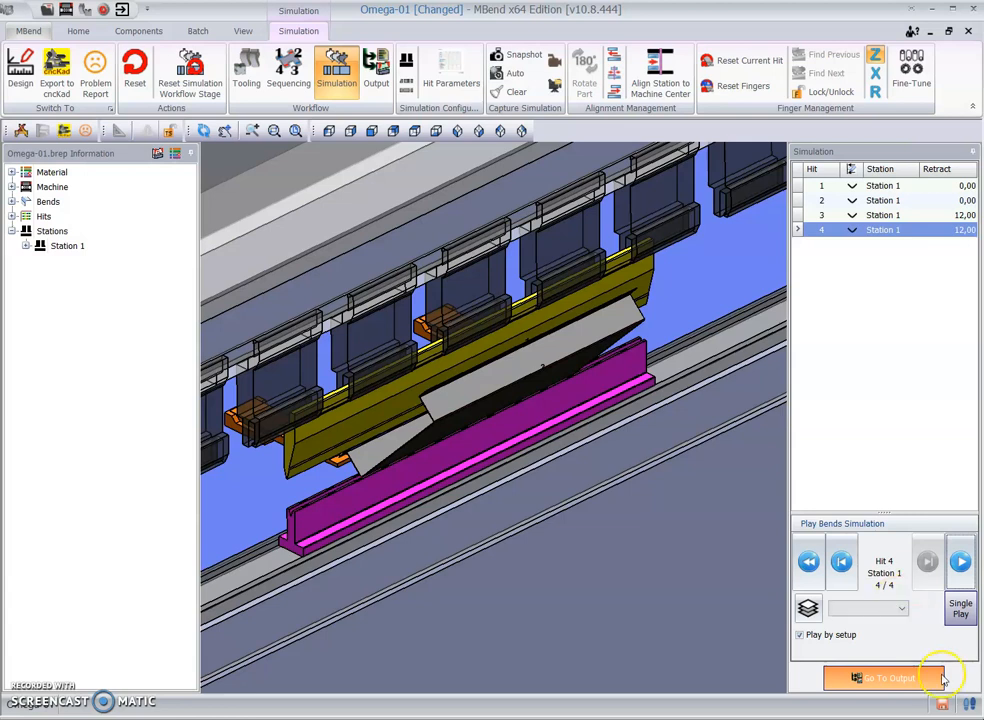
click(883, 677)
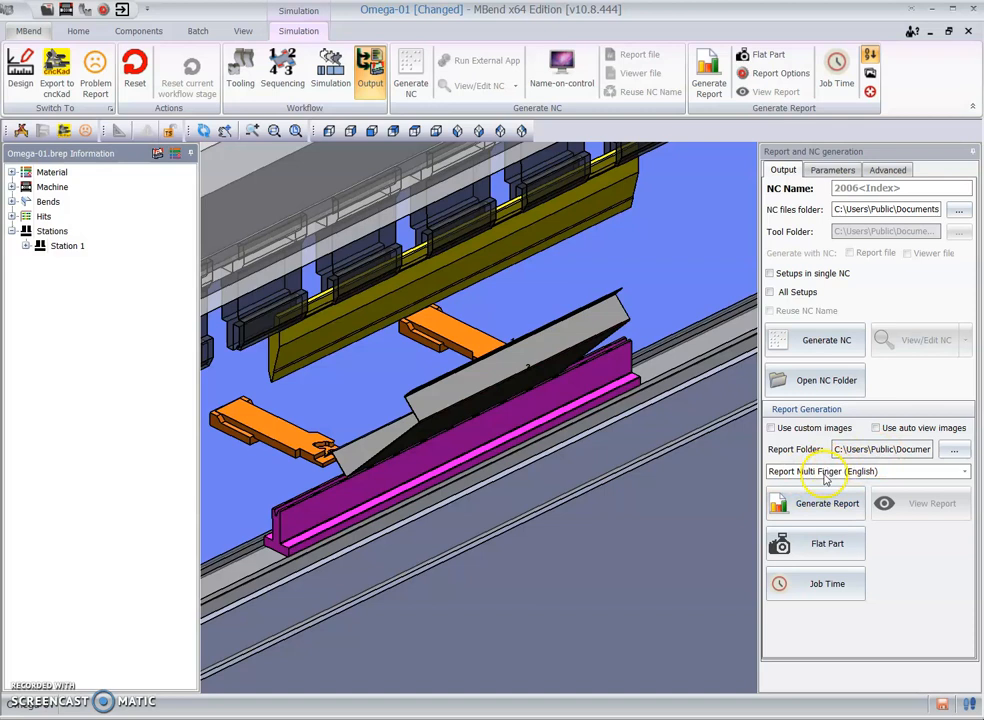
Step: Generate the Report Multi Finger (English) report and bring the resulting Omega-01.pdf into clear view without the side tools
click(830, 506)
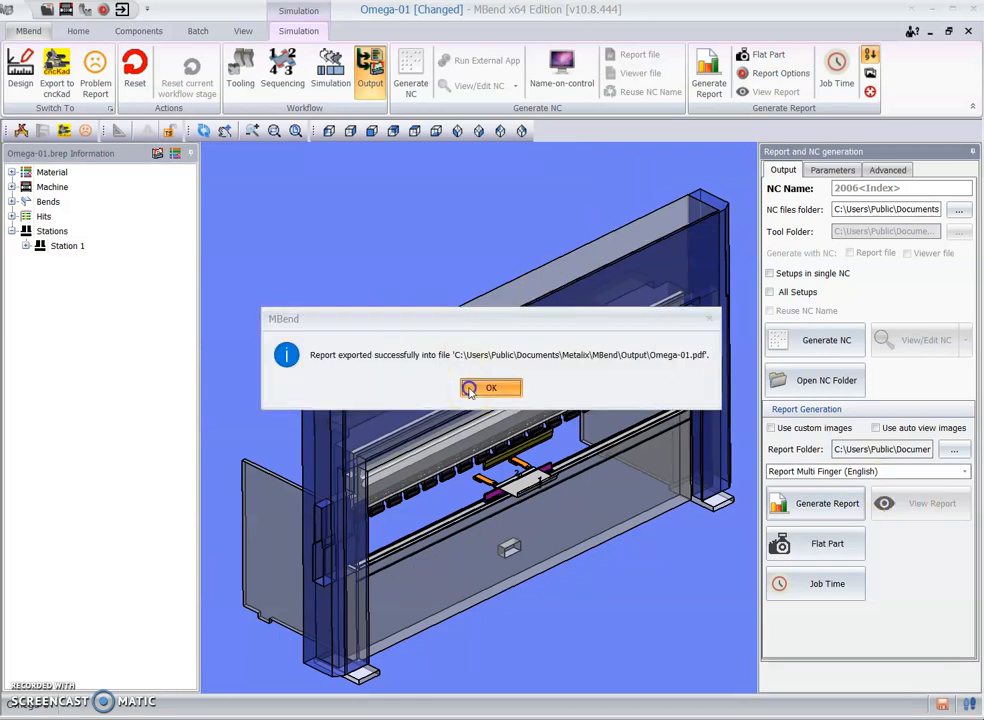
click(470, 387)
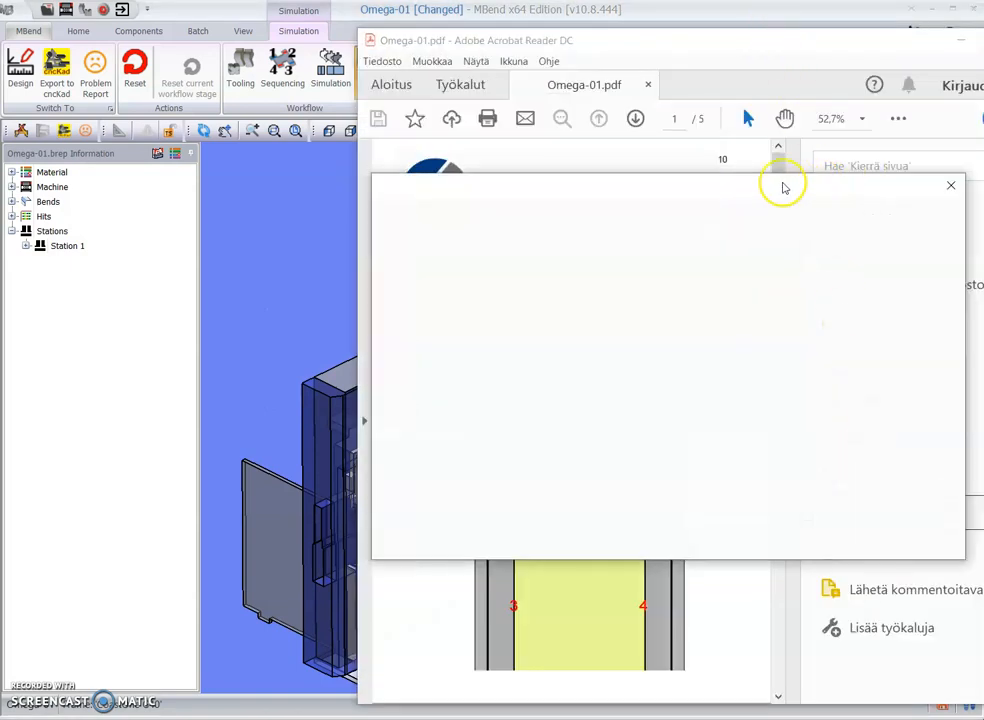
click(896, 192)
drag(760, 47, 493, 33)
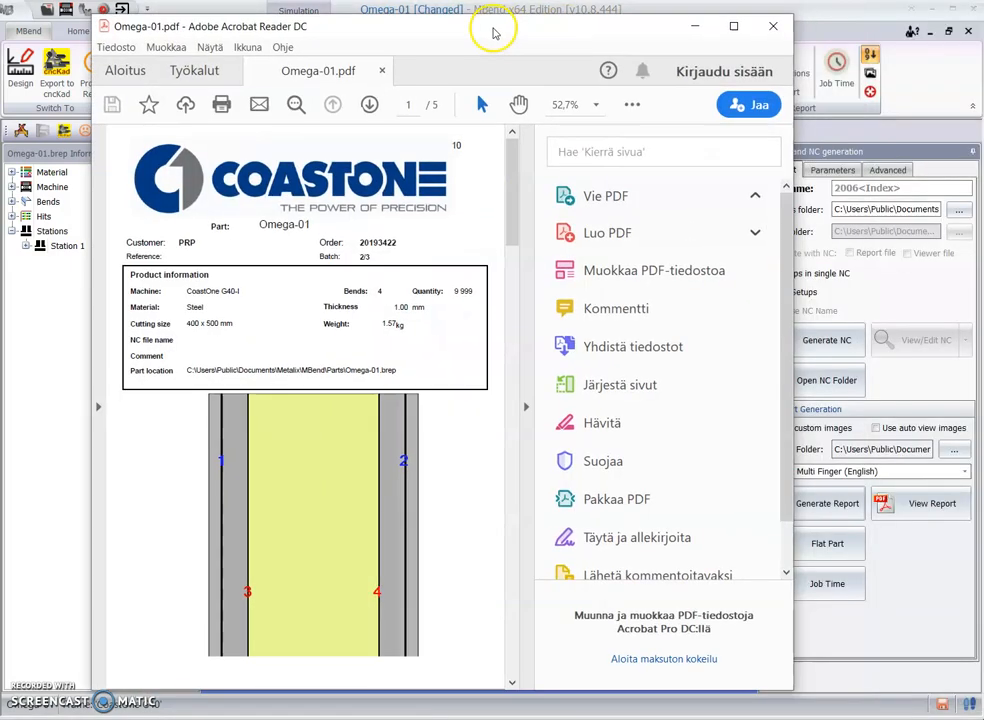
click(518, 268)
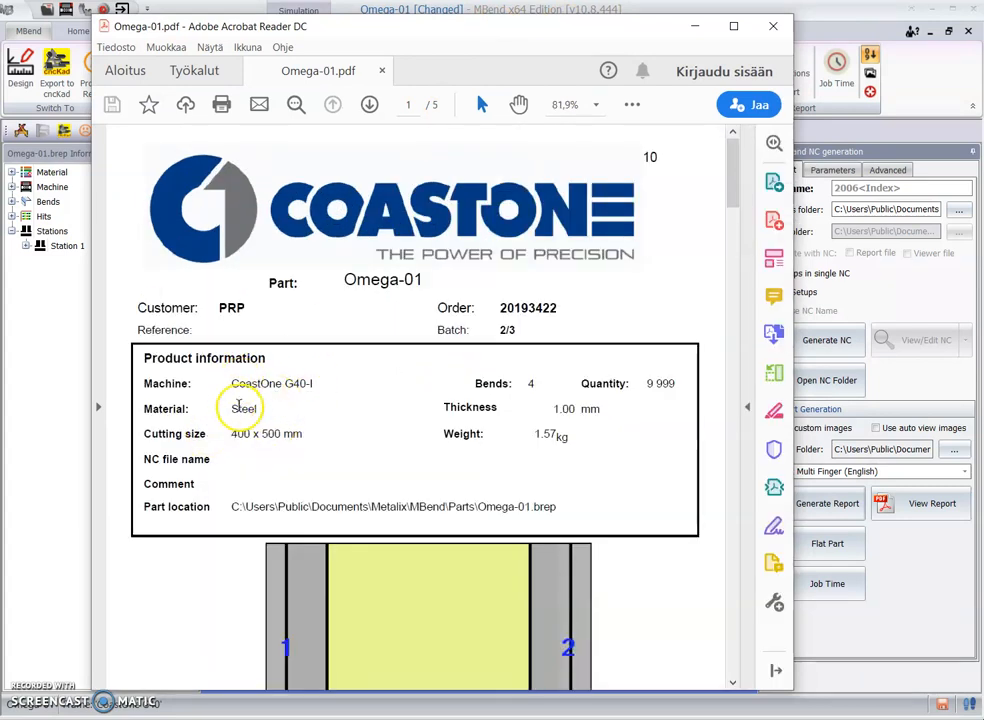
Step: Examine the product information and the flat part drawing with its numbered bends on the report's first page
scroll(376, 441, down, 1)
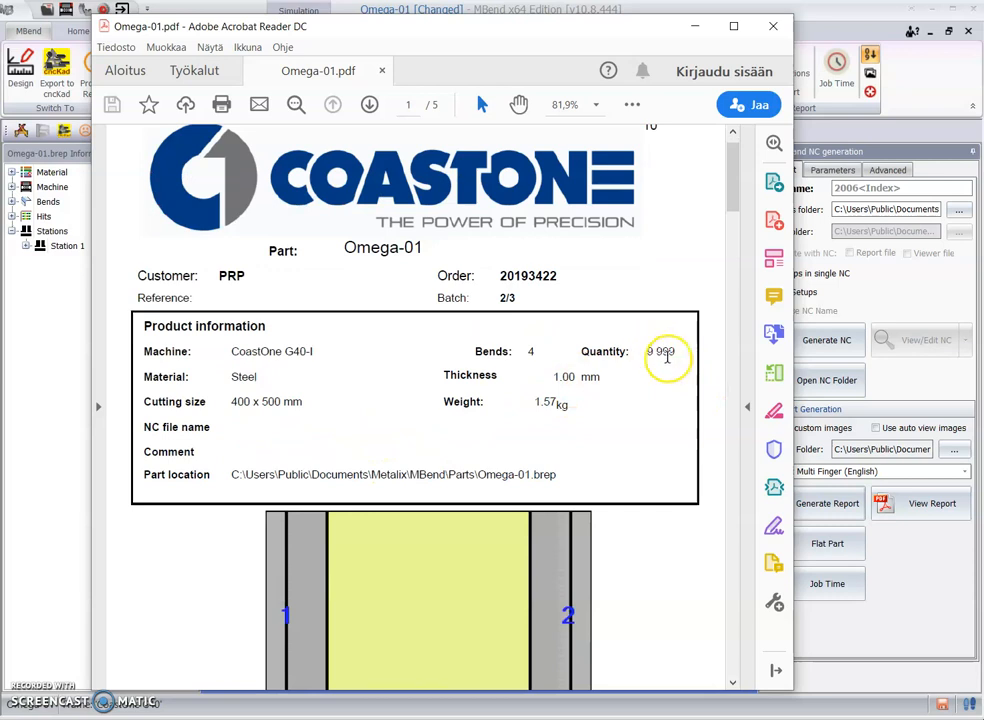
scroll(520, 410, down, 3)
scroll(304, 356, down, 8)
scroll(590, 230, up, 6)
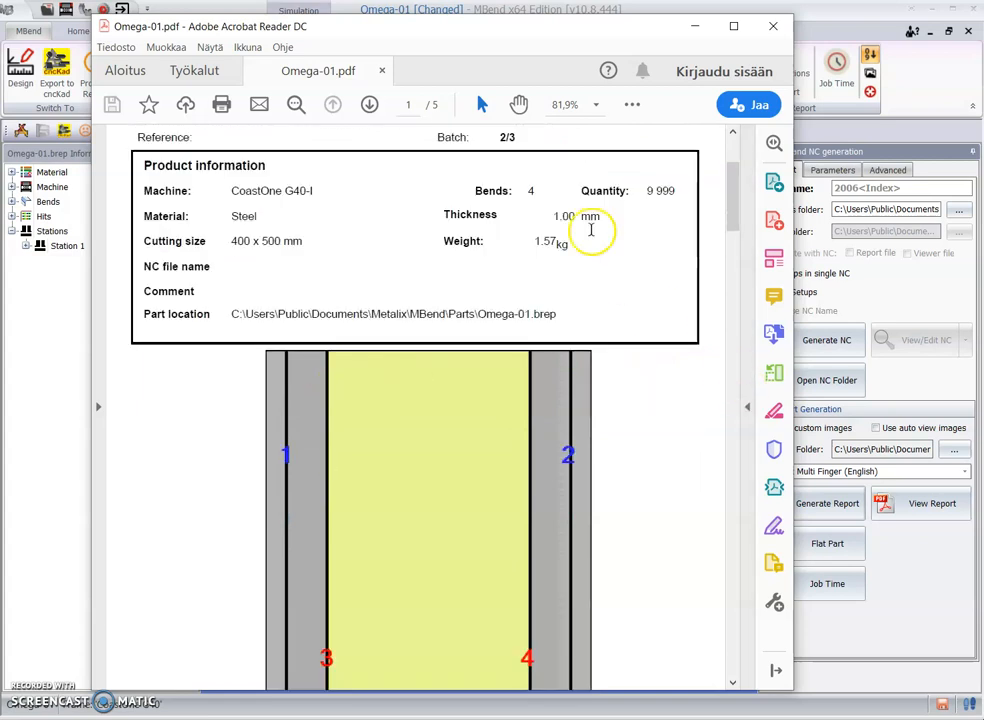
scroll(279, 274, down, 13)
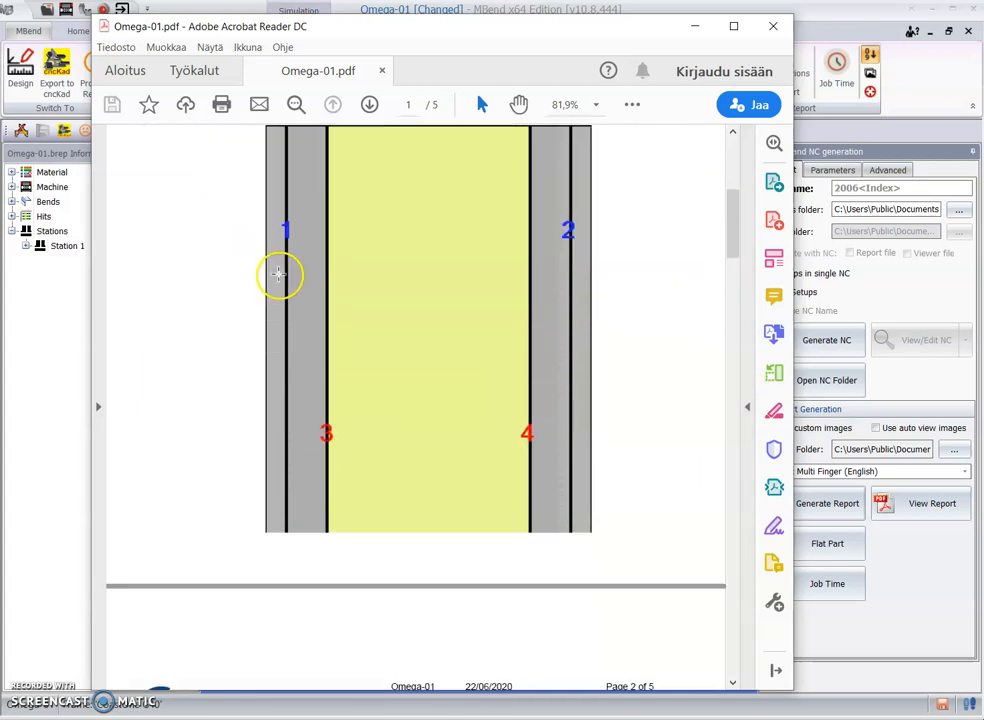
scroll(277, 274, down, 13)
scroll(290, 255, up, 5)
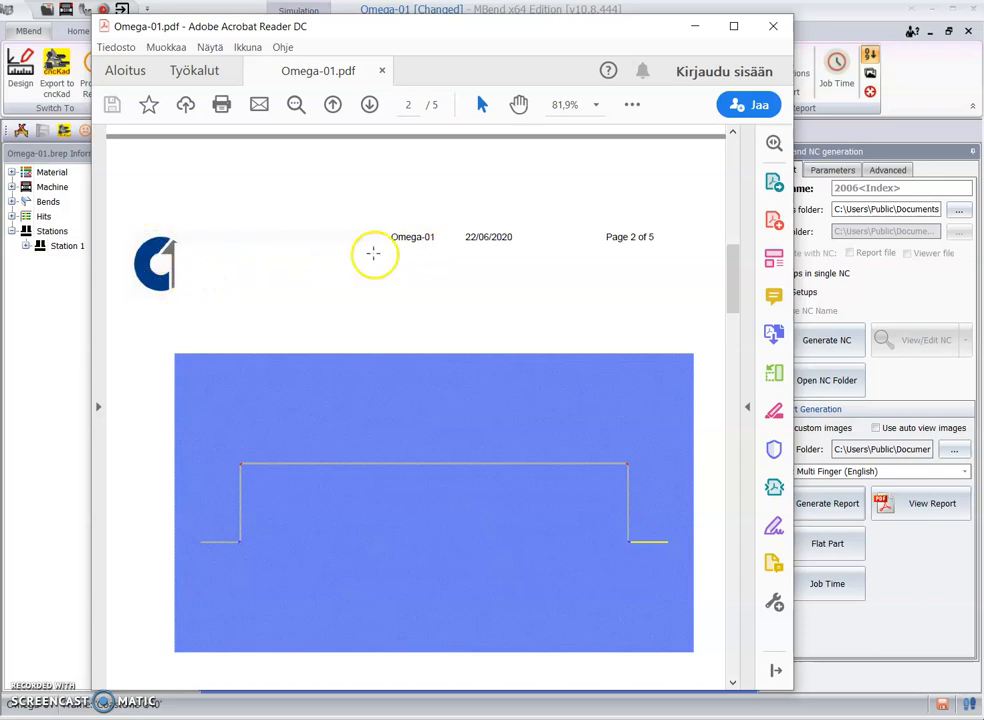
Step: Compare the part profile on page 2 with the punch and die tooling information on page 3 of the report
scroll(277, 266, down, 10)
scroll(277, 268, down, 2)
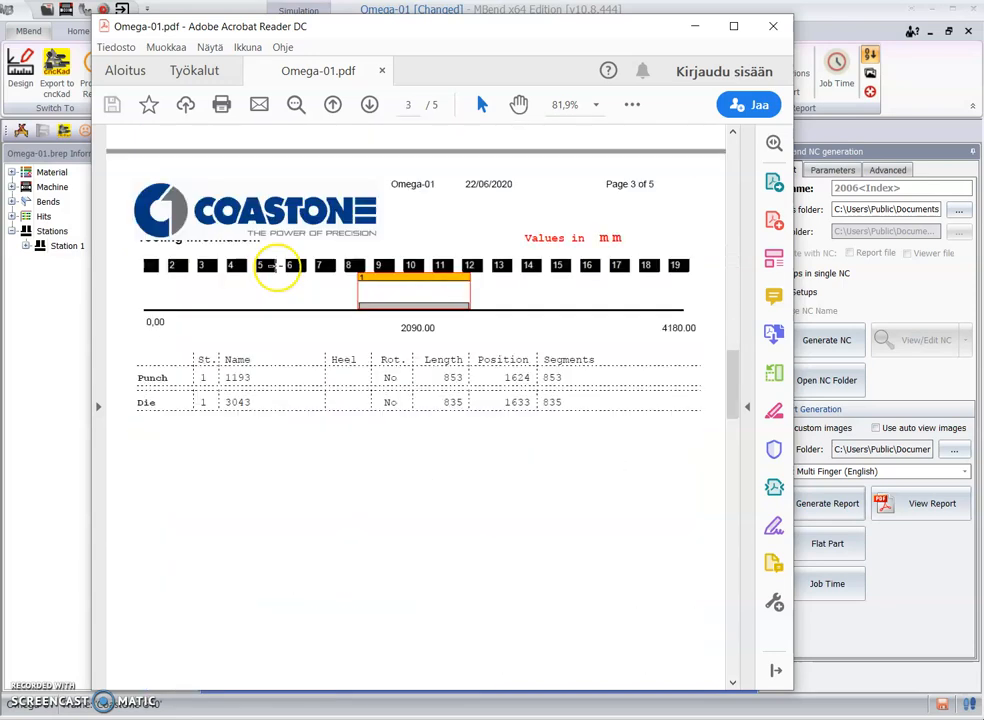
scroll(451, 420, up, 4)
scroll(451, 418, up, 3)
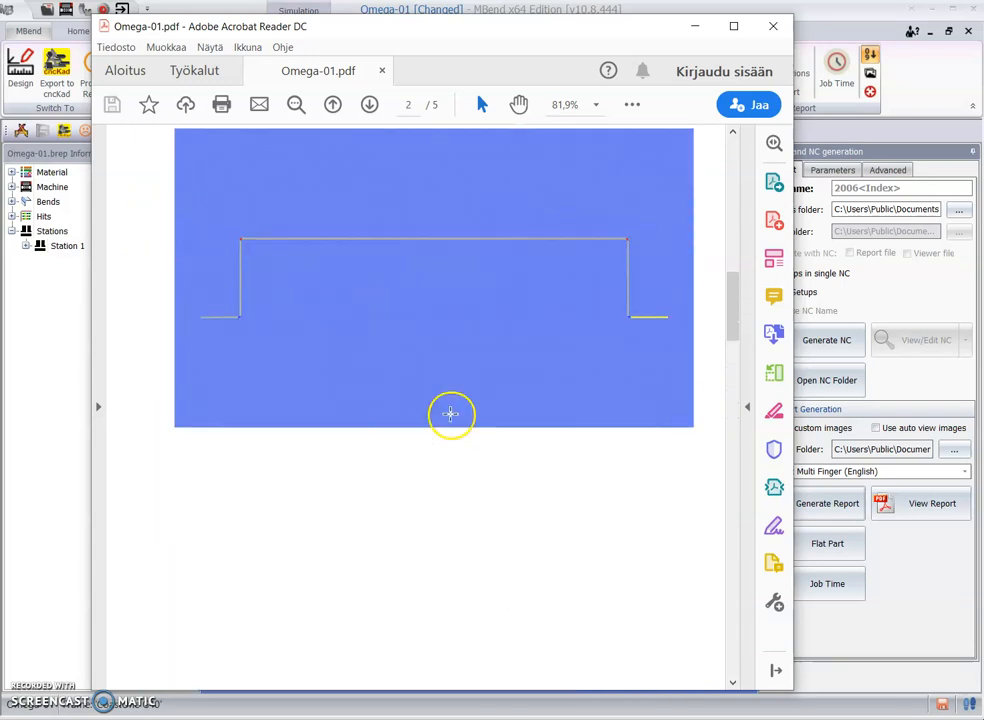
scroll(394, 322, up, 1)
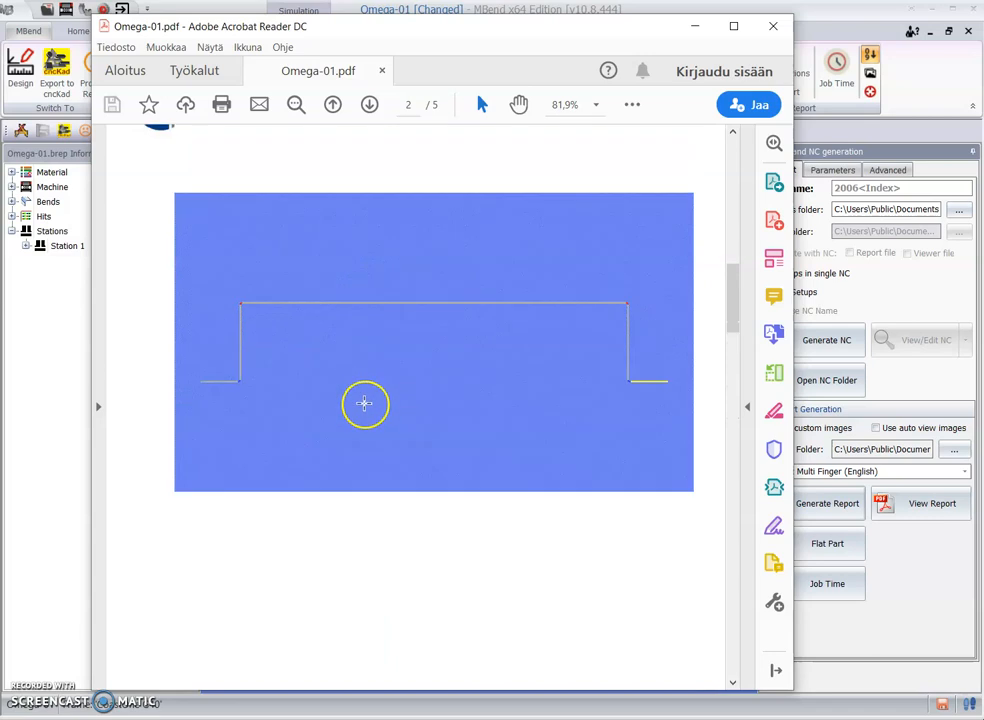
scroll(362, 399, down, 5)
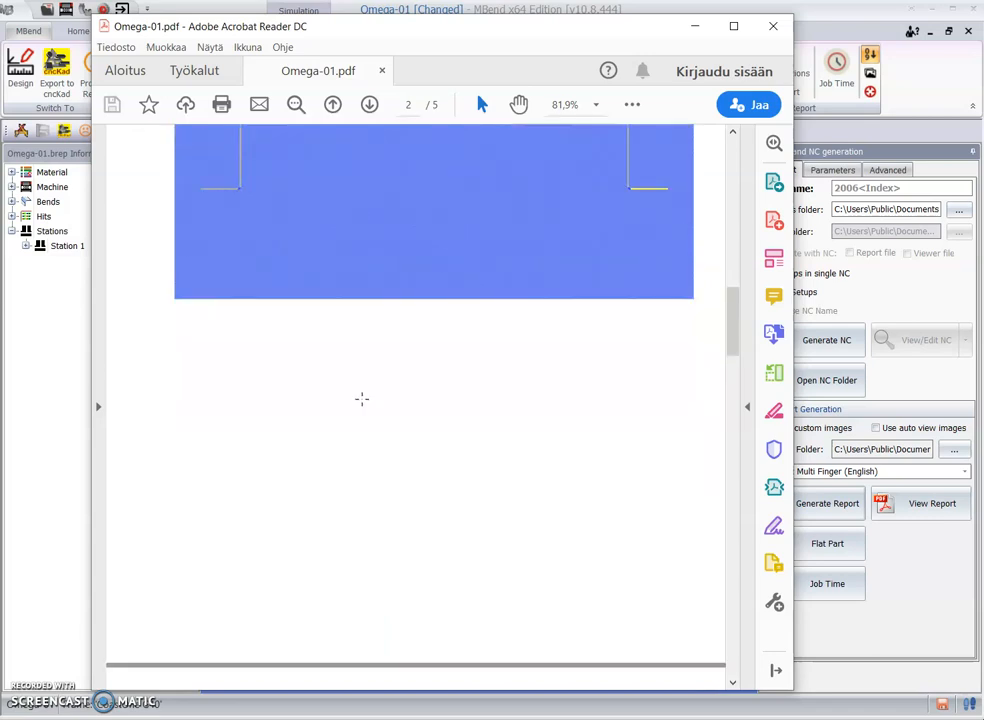
scroll(362, 399, up, 3)
scroll(362, 399, down, 5)
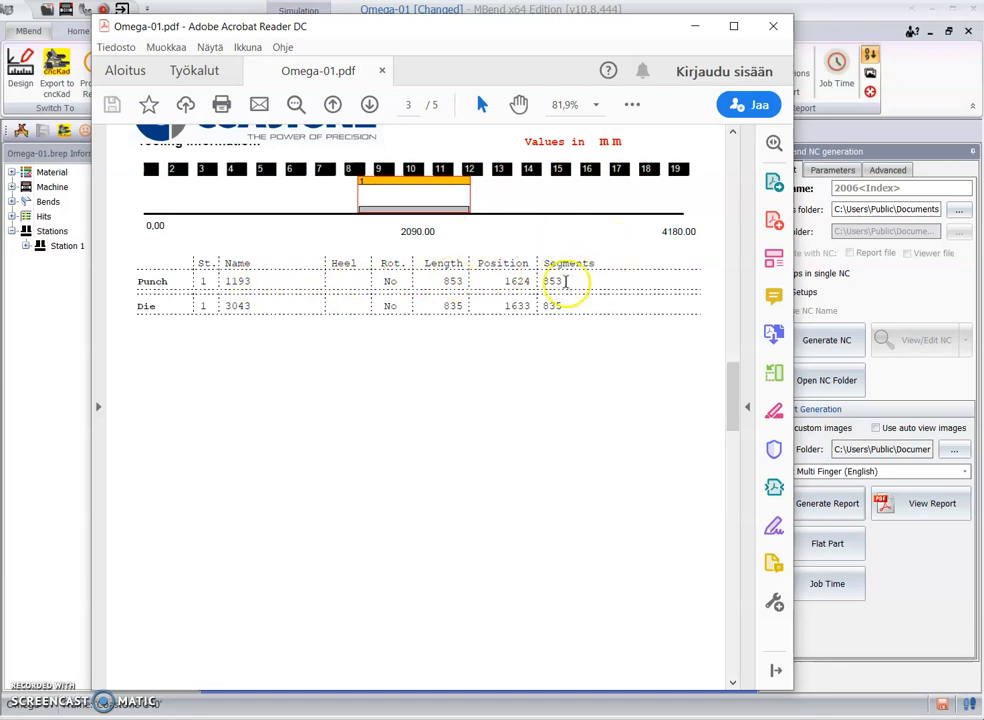
scroll(380, 356, down, 3)
scroll(384, 343, up, 3)
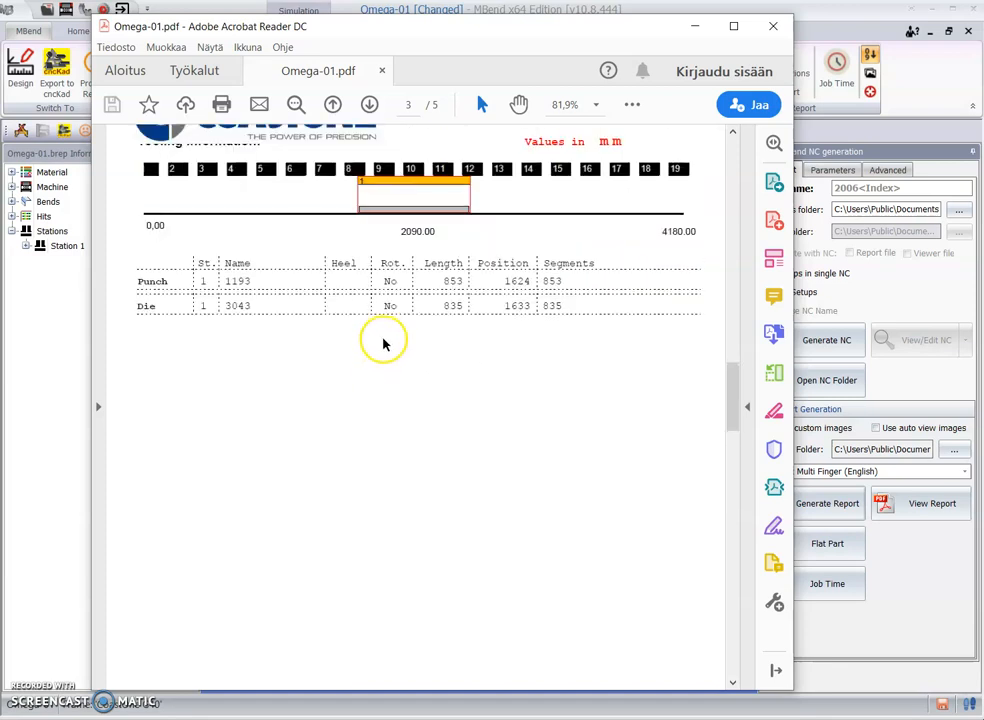
Step: Examine the bend data, finger positions and side views of hits 1 to 4 in the report, and close it
scroll(386, 300, down, 5)
scroll(385, 300, down, 10)
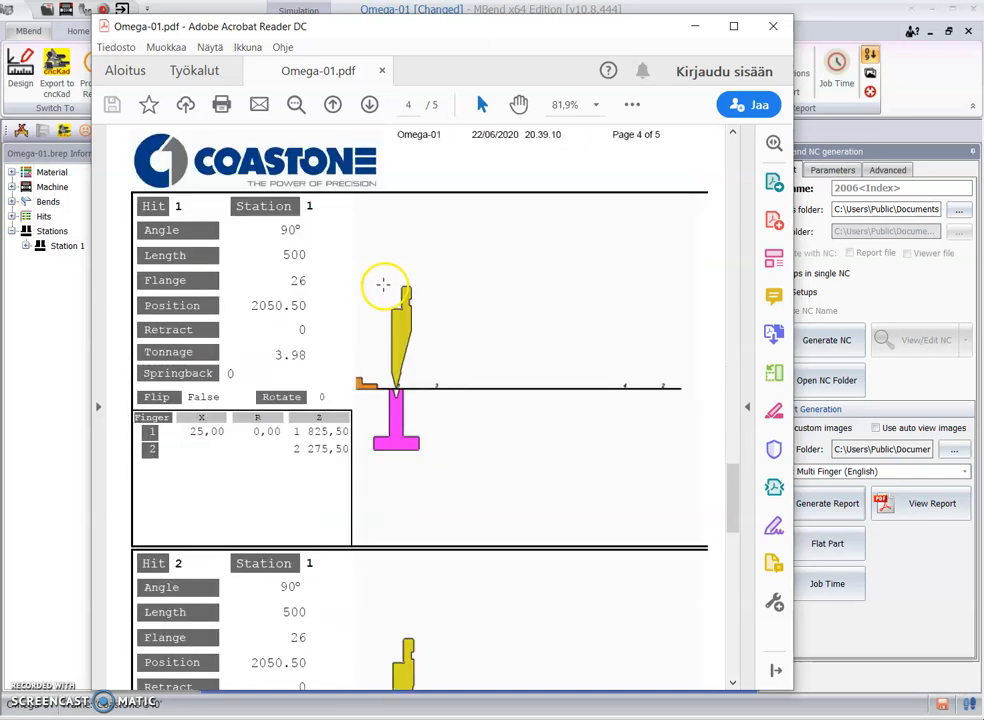
scroll(400, 380, down, 10)
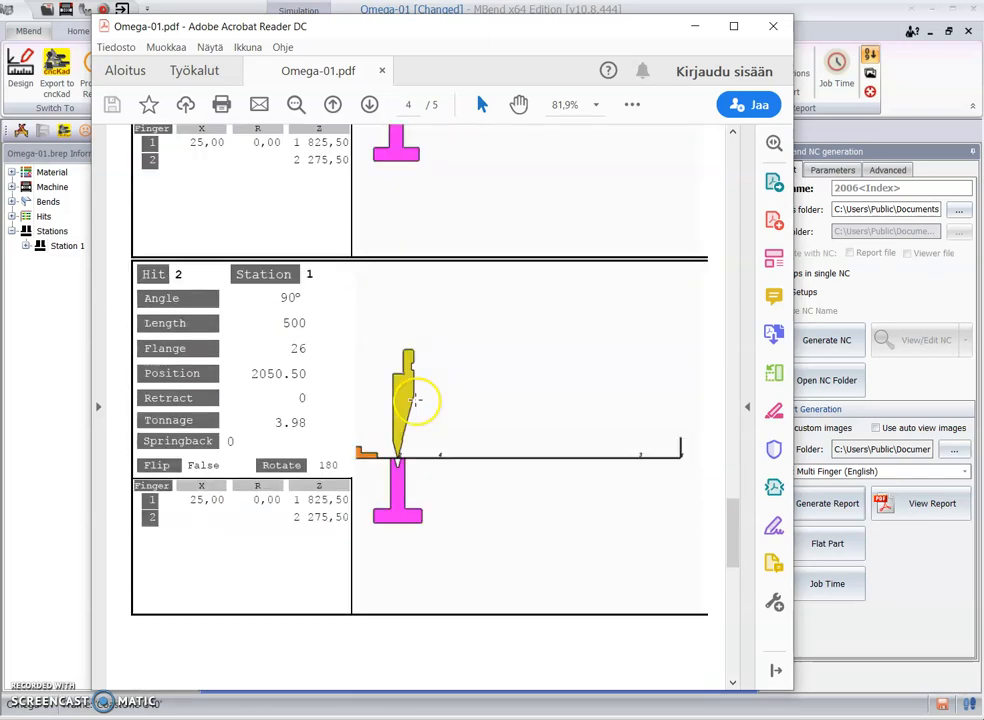
scroll(415, 399, down, 3)
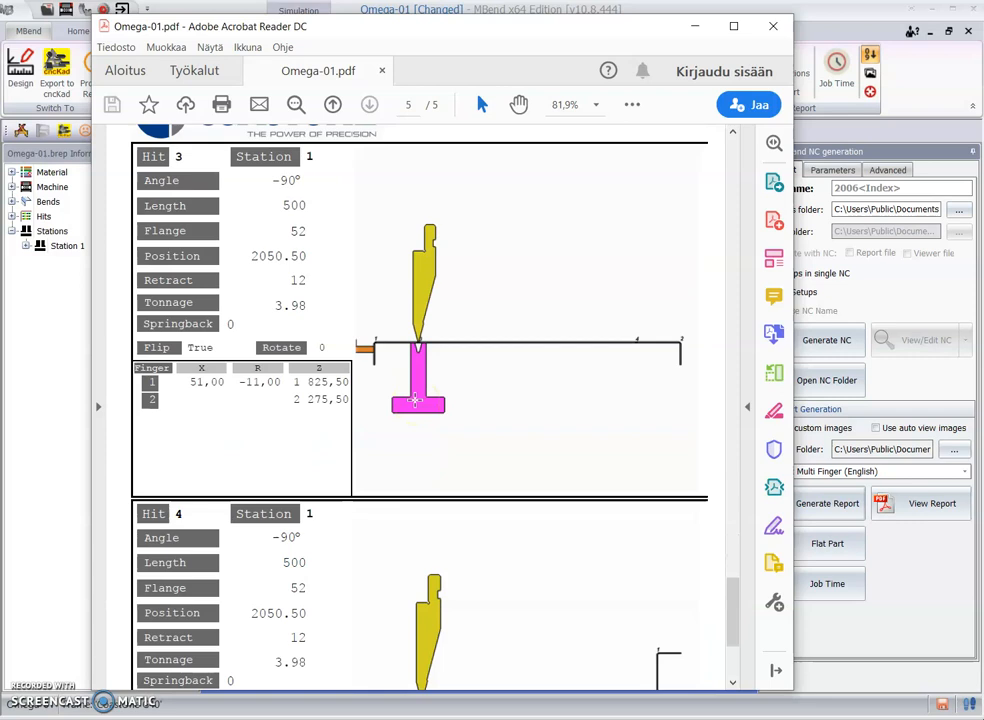
scroll(415, 399, down, 3)
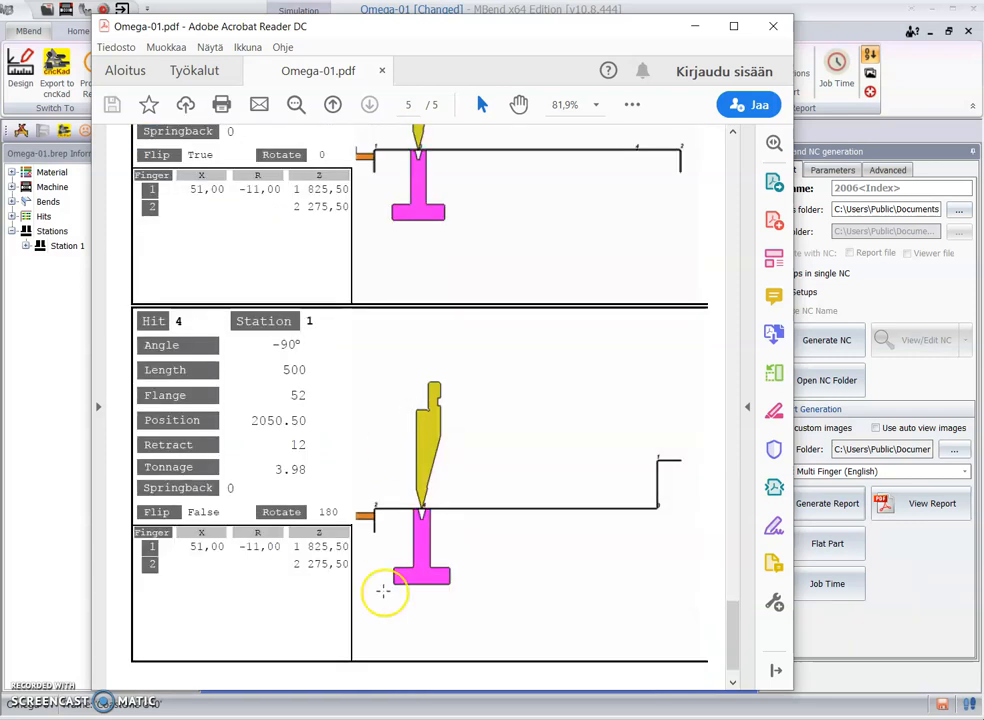
scroll(352, 604, up, 10)
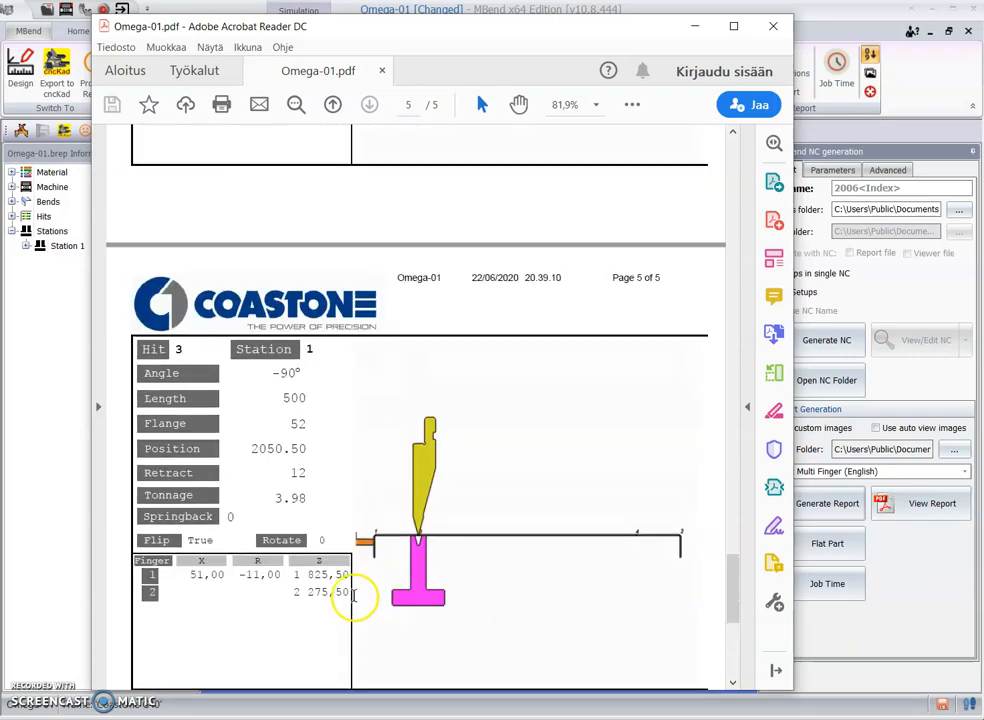
scroll(353, 596, up, 12)
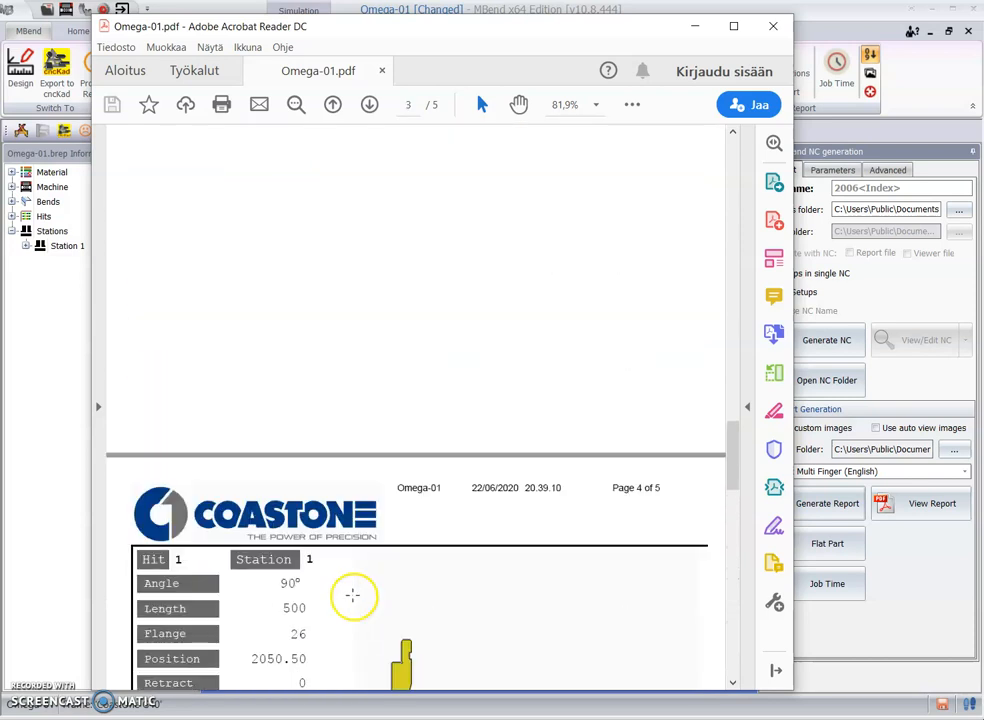
scroll(353, 600, up, 8)
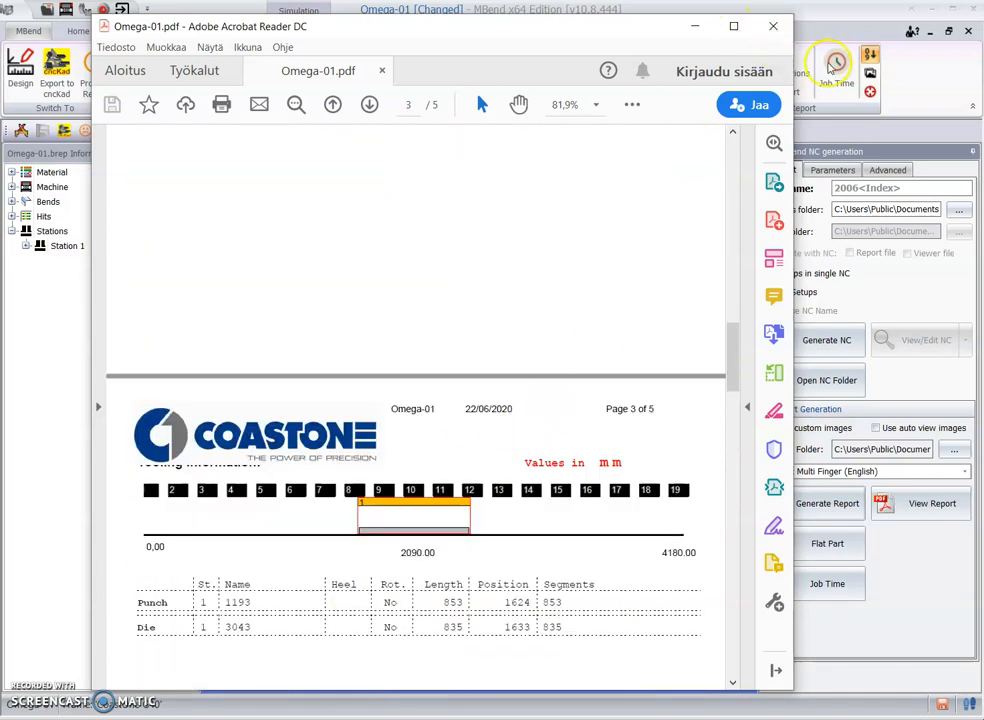
click(772, 27)
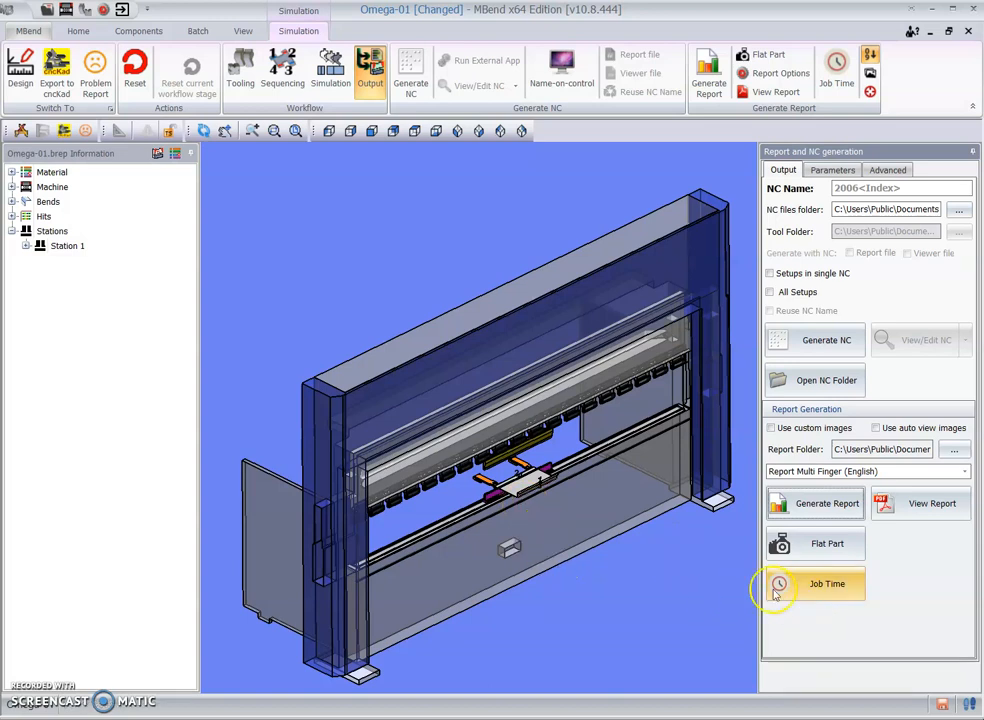
Step: Generate the NC file into the MBend Output folder, leaving the NC name to automatic numbering
click(895, 188)
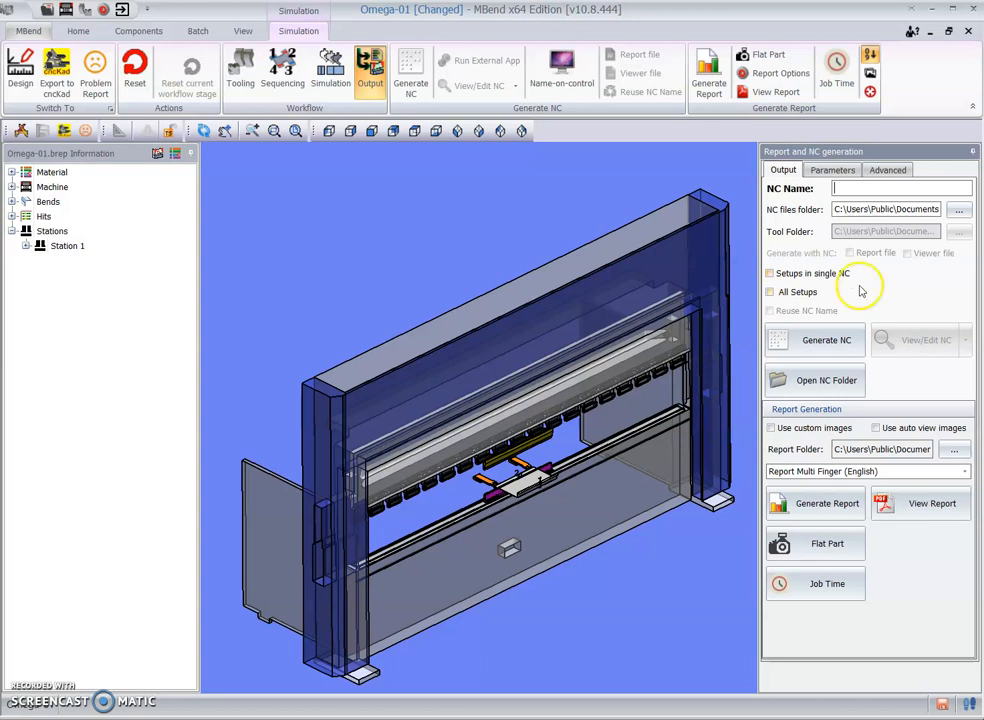
click(821, 352)
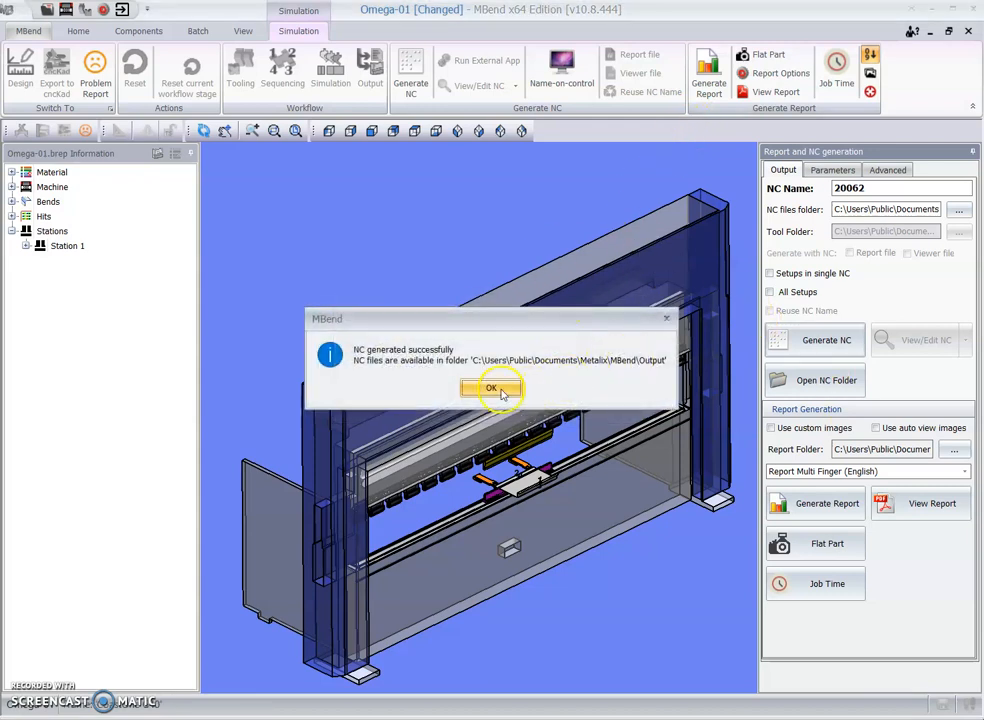
click(483, 389)
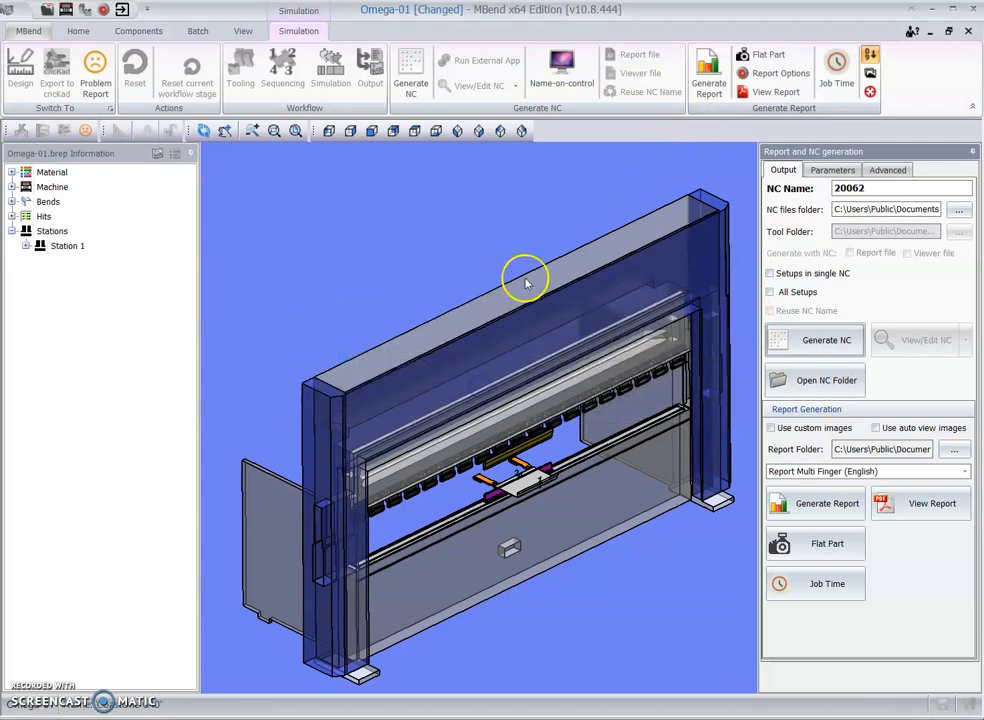
Step: Open the generated NC file for viewing and examine its punch, die, thickness and work piece header values
click(885, 339)
drag(730, 139, 426, 125)
scroll(234, 408, down, 1)
scroll(234, 408, up, 1)
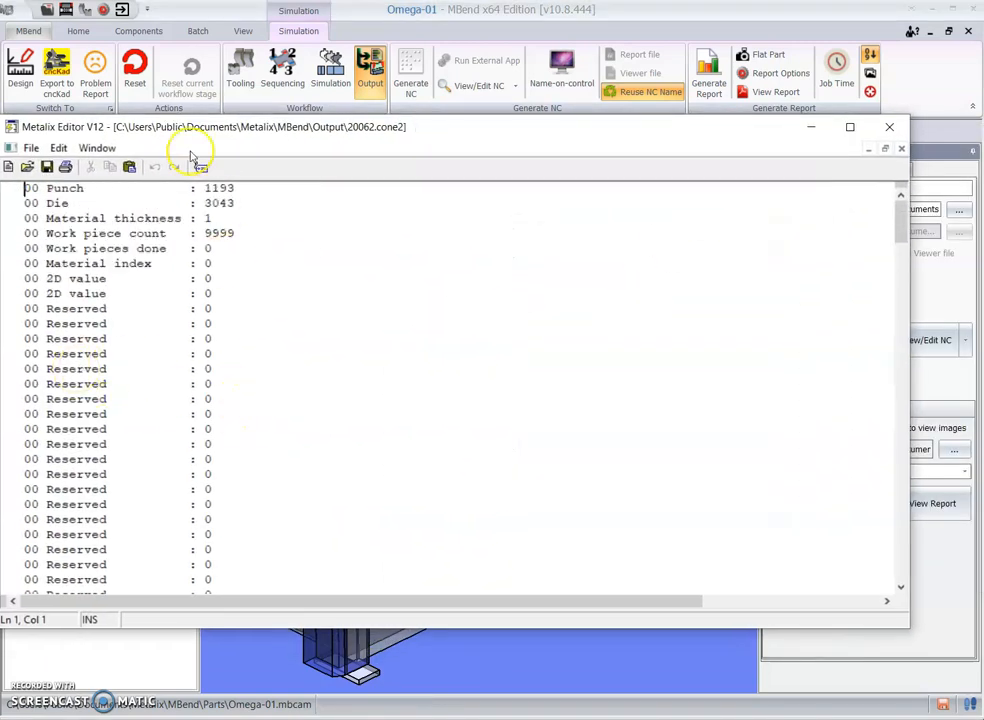
Step: Examine the angle, force and back gauge values listed for each bend in the NC file, and close it
scroll(210, 215, down, 3)
scroll(250, 345, down, 20)
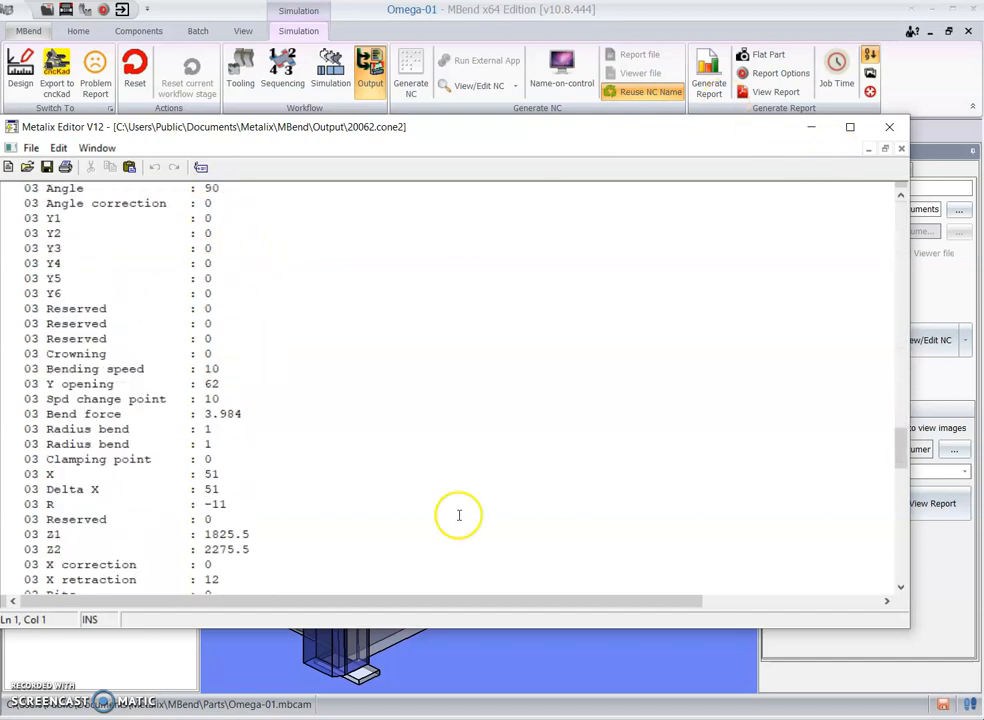
scroll(283, 509, down, 20)
scroll(285, 508, down, 3)
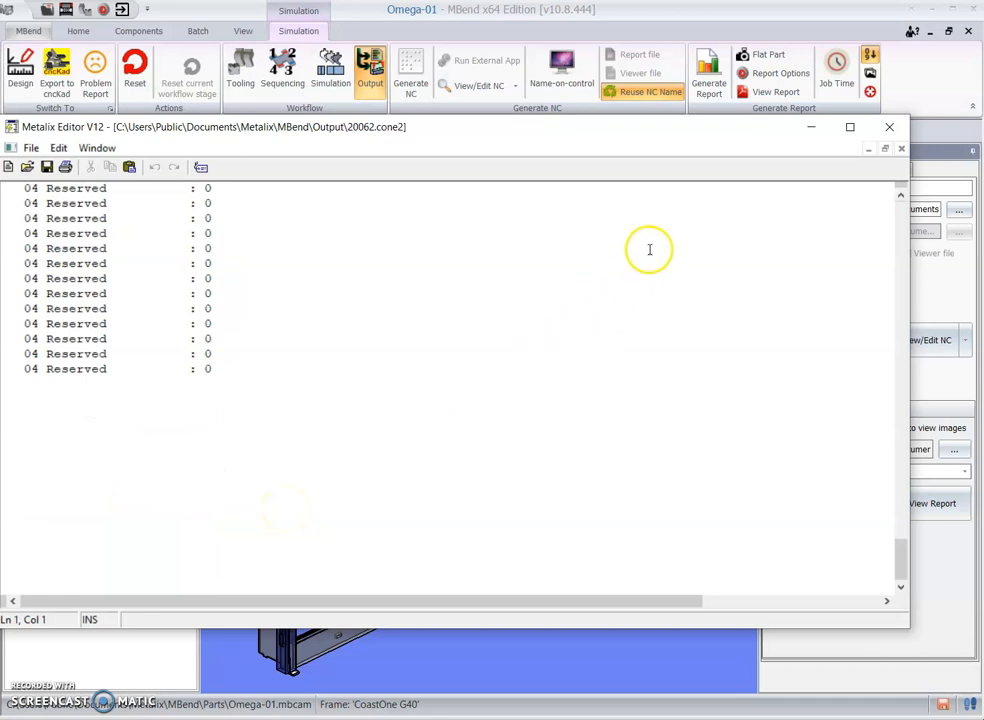
scroll(514, 404, up, 20)
scroll(518, 404, down, 5)
scroll(479, 443, up, 20)
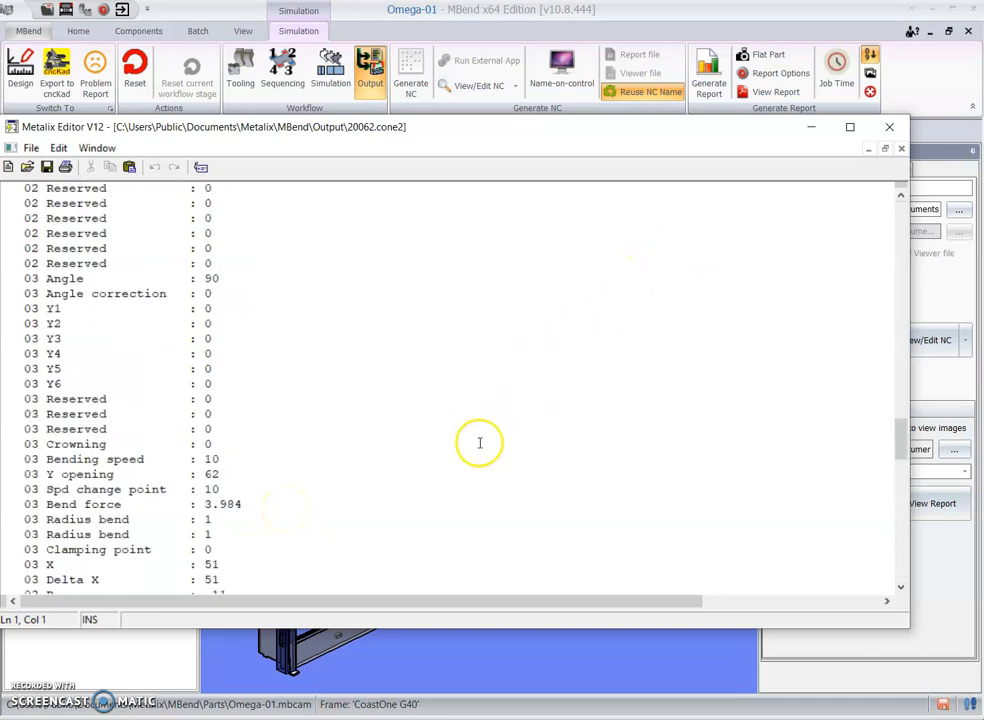
scroll(479, 443, up, 4)
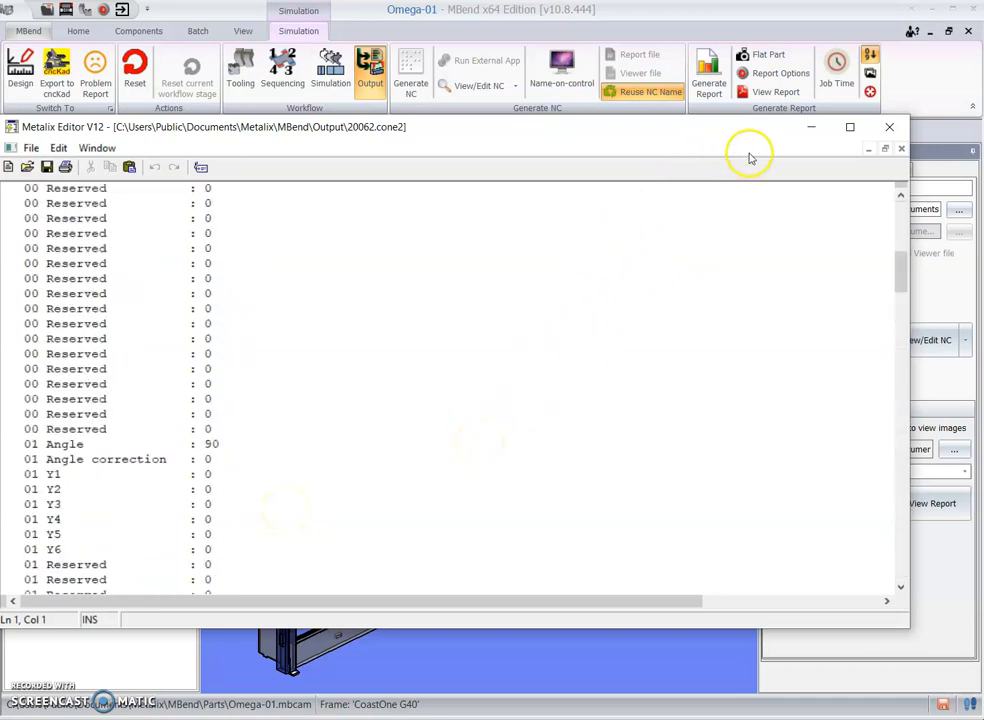
click(889, 127)
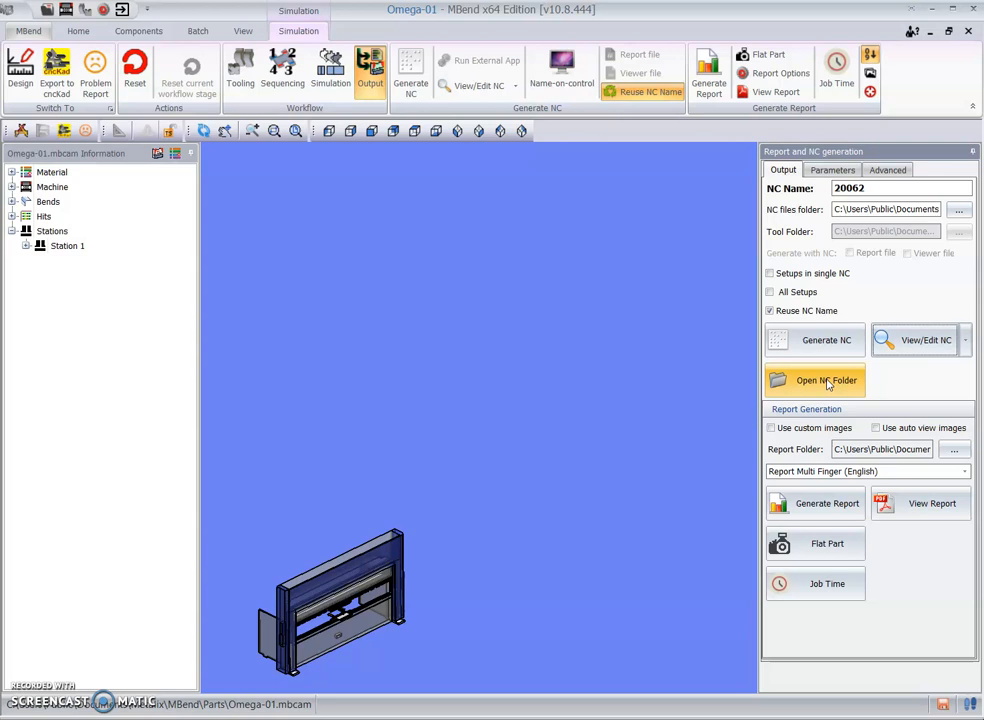
scroll(330, 630, up, 5)
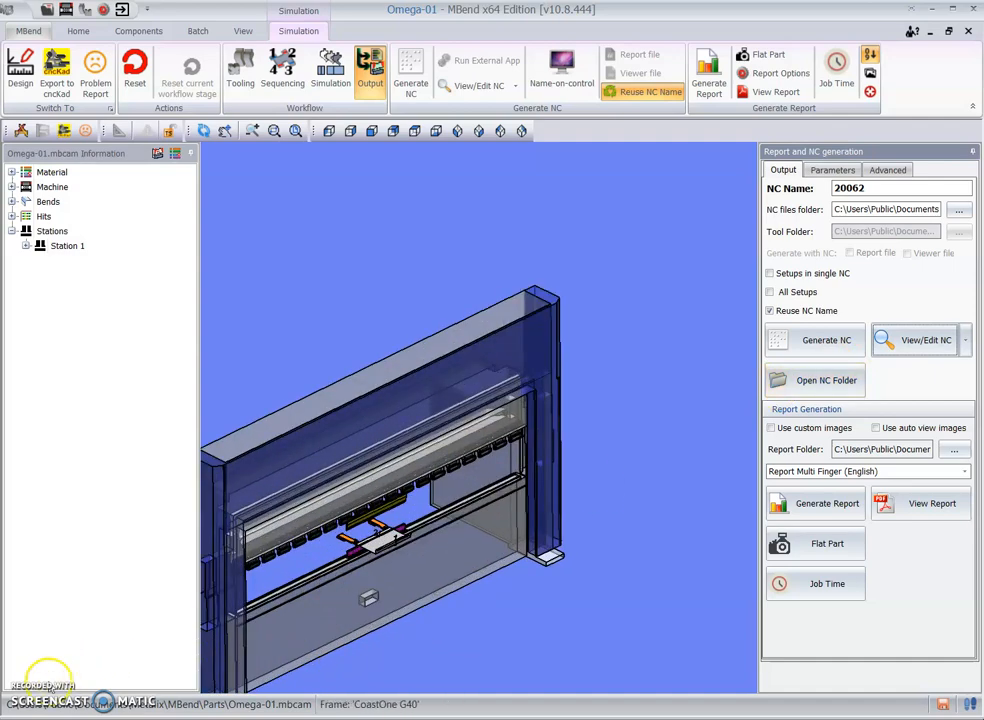